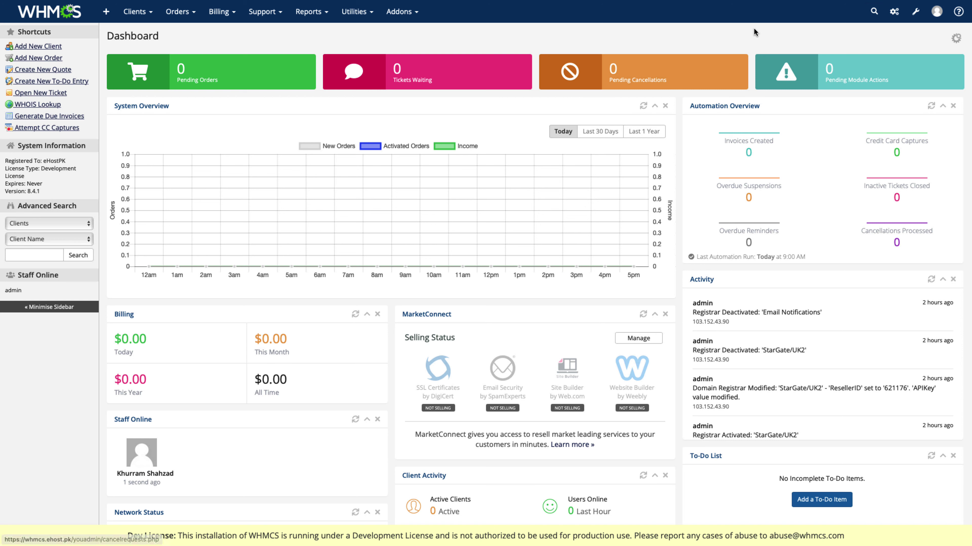
Step: Open the Setup (wrench) menu from the WHMCS admin dashboard toolbar
left_click(914, 16)
Step: Go to System Settings, search 'dom', and open the Domain Pricing configuration
left_click(840, 44)
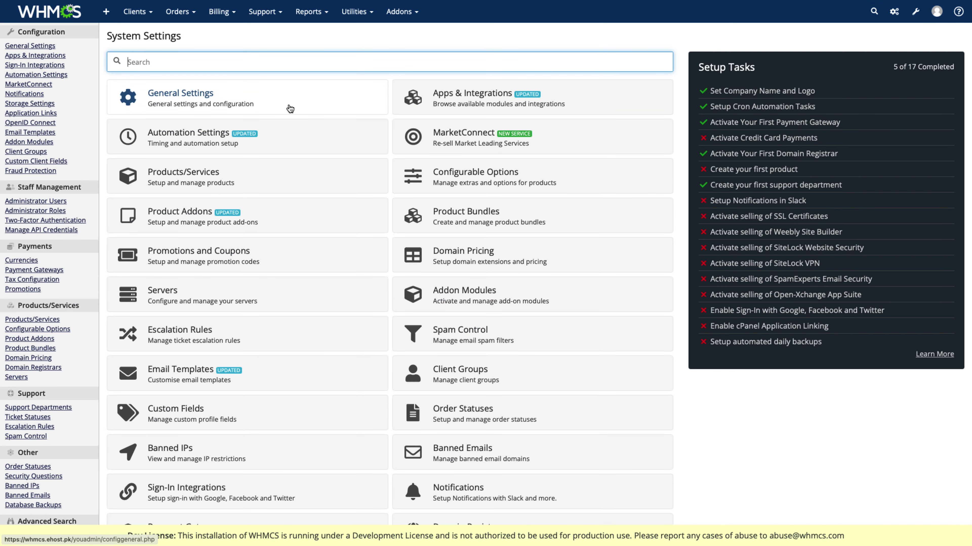
type("dom")
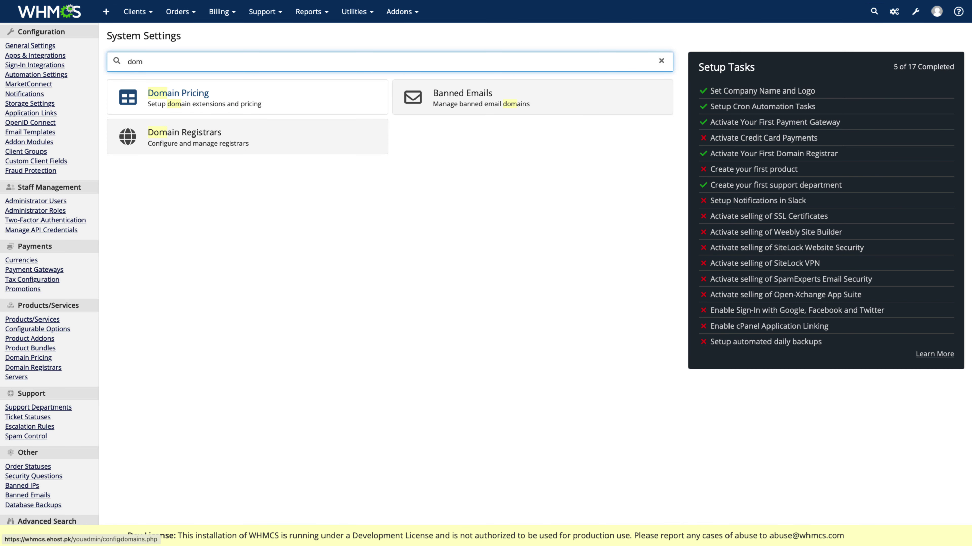
left_click(228, 100)
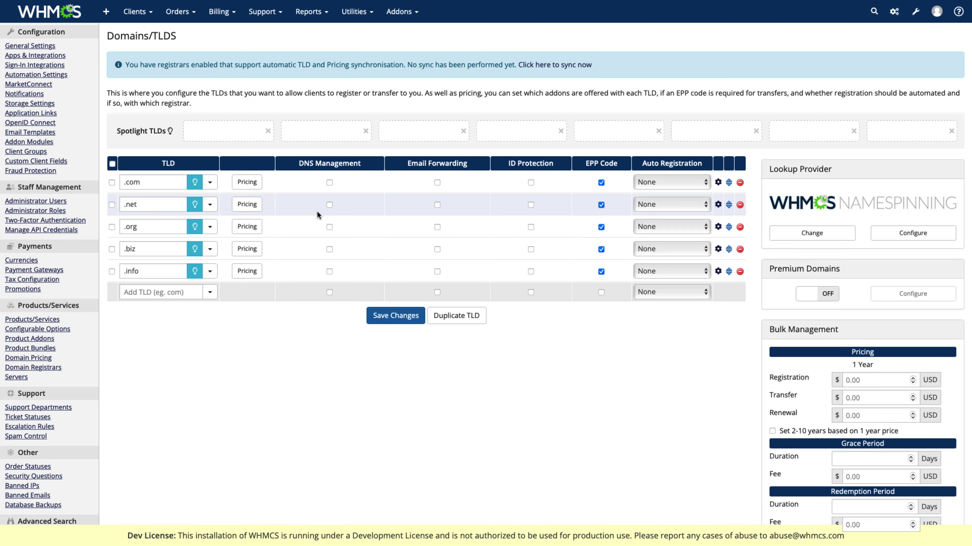
scroll(291, 208, "down", 1)
scroll(265, 206, "down", 1)
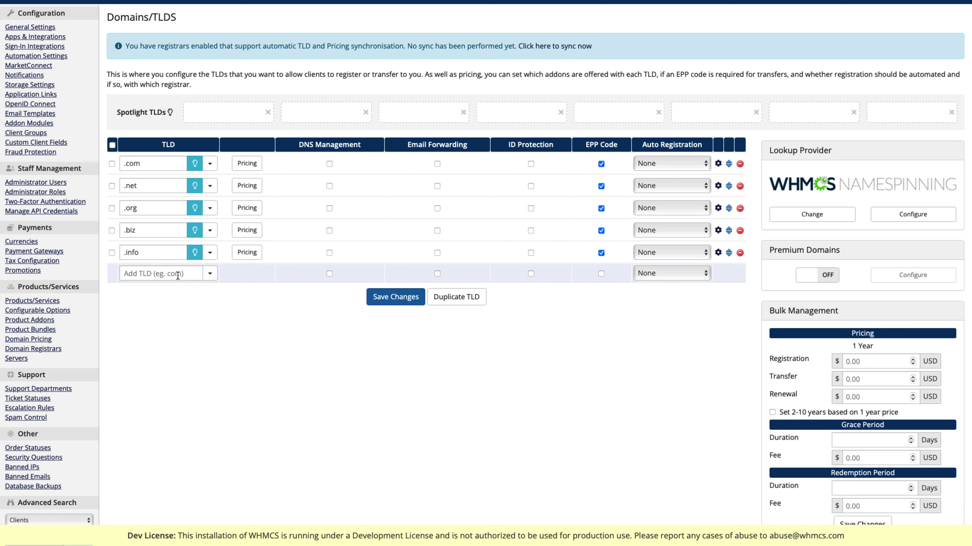
Step: Add .pk and .com.pk as new TLDs, saving after each
left_click(175, 274)
type(".pk")
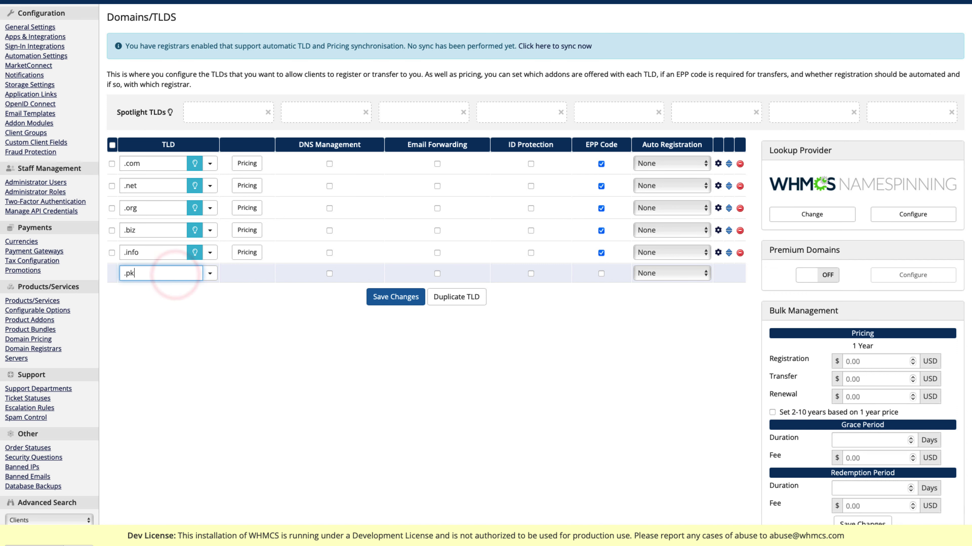
left_click(395, 297)
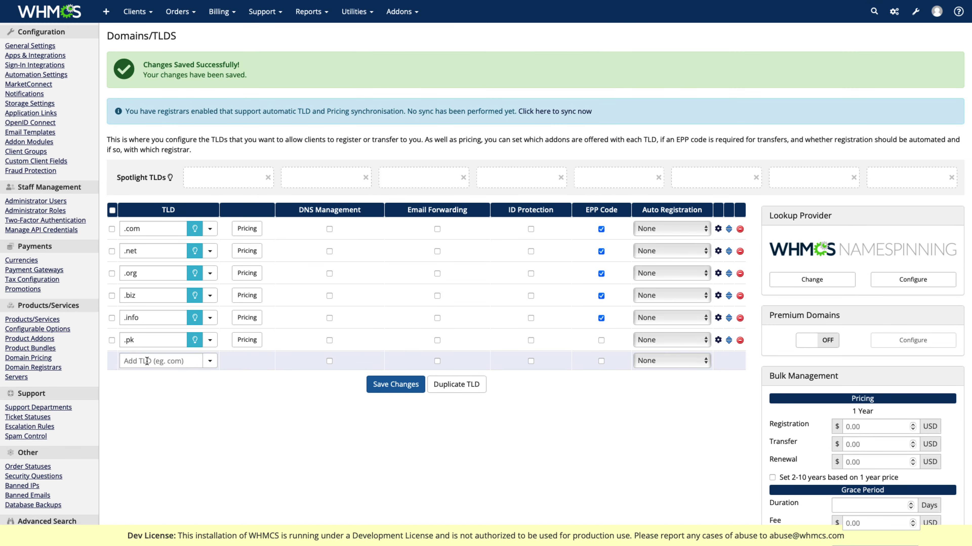
left_click(146, 361)
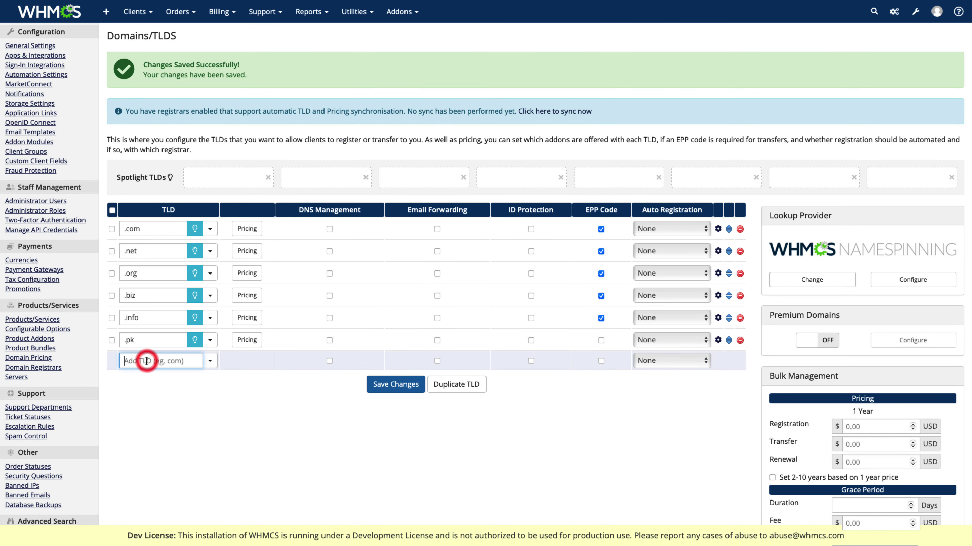
type(".com.pk")
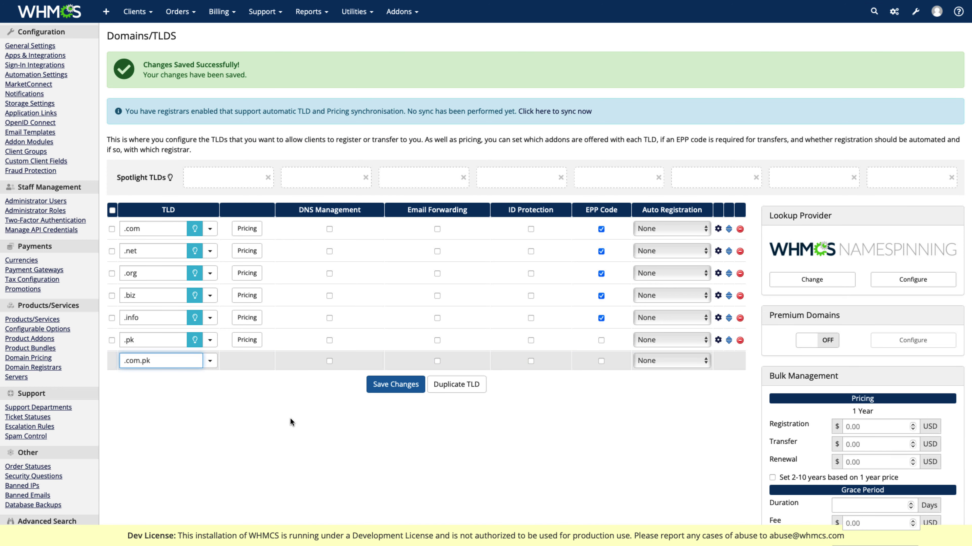
left_click(382, 383)
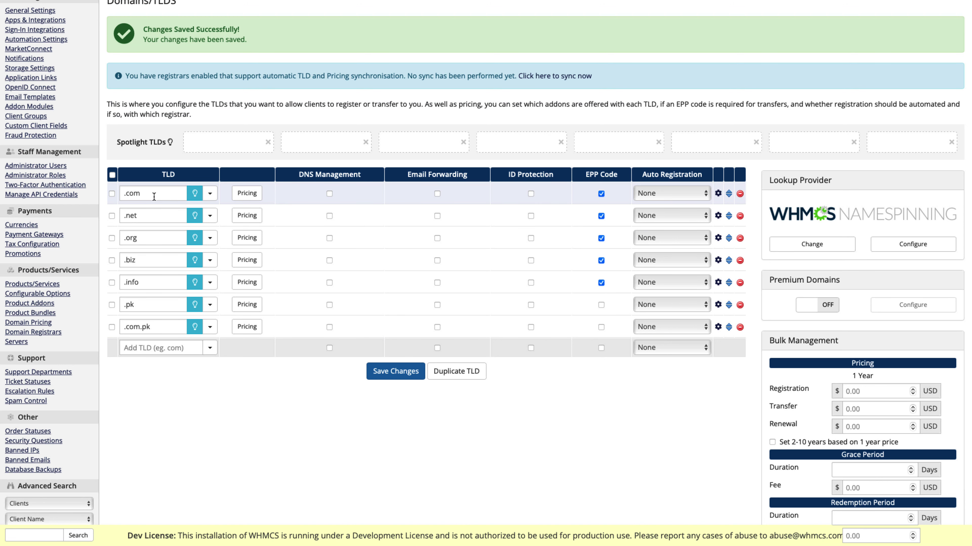
left_click(250, 194)
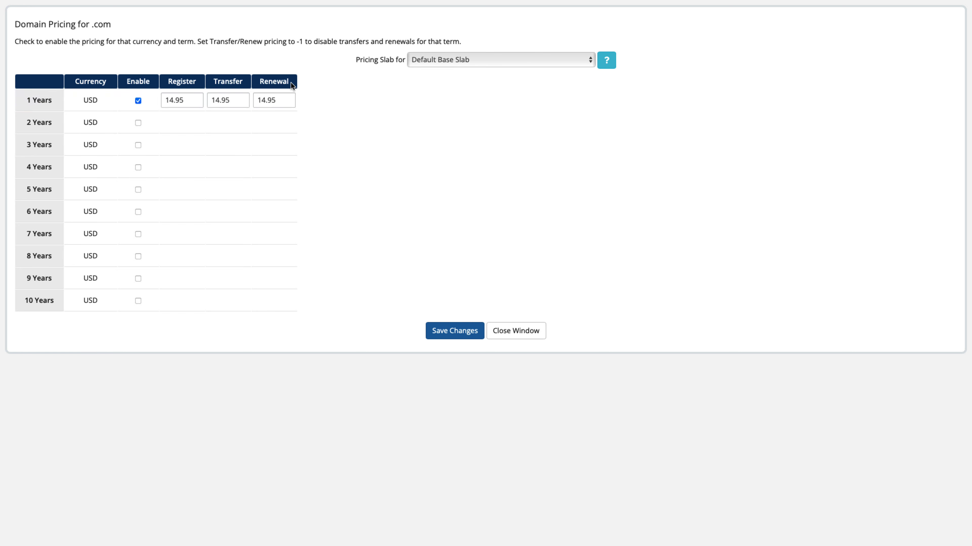
double_click(187, 100)
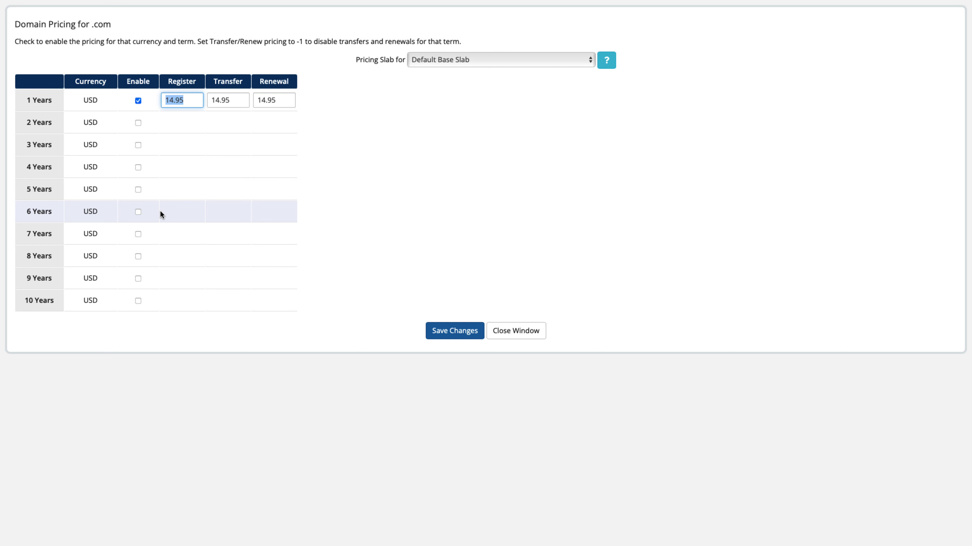
left_click(138, 122)
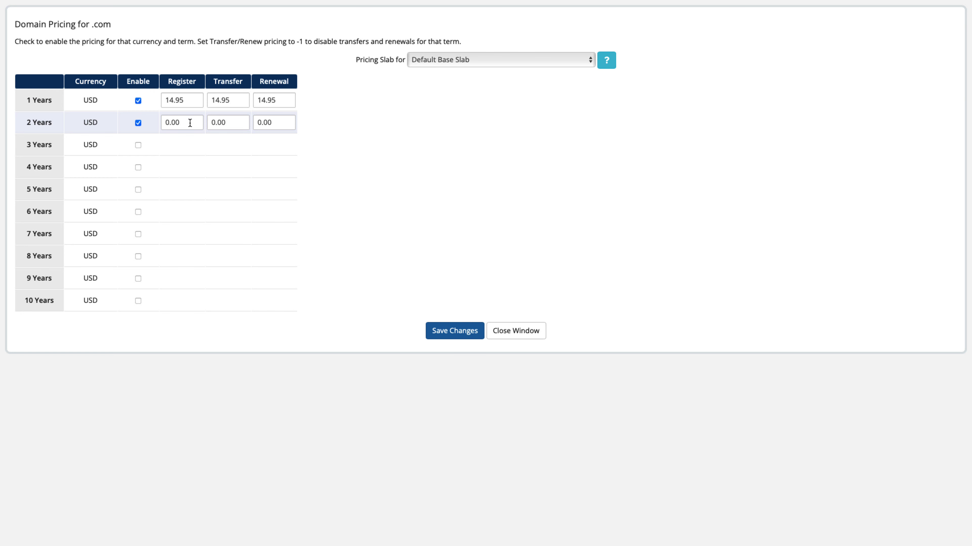
left_click(138, 123)
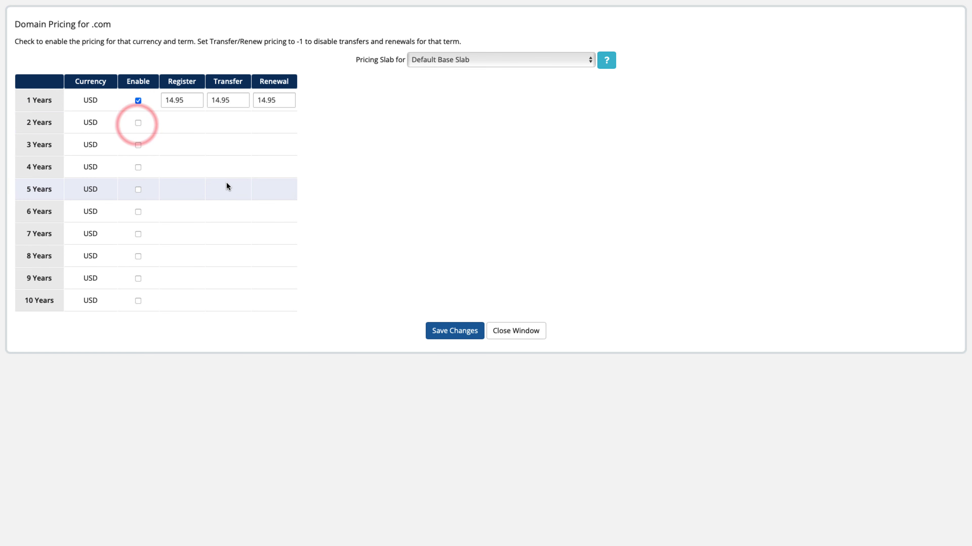
left_click(138, 301)
left_click(184, 302)
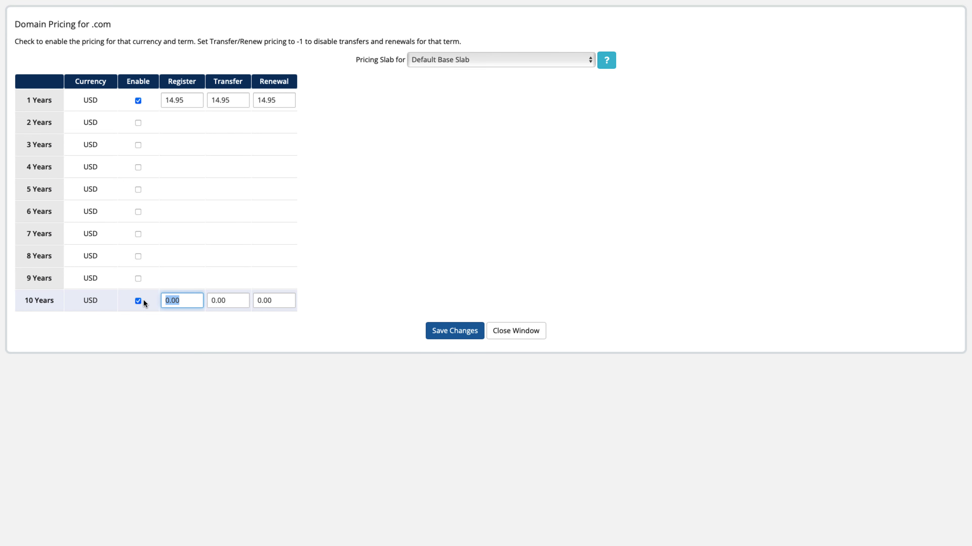
left_click(137, 301)
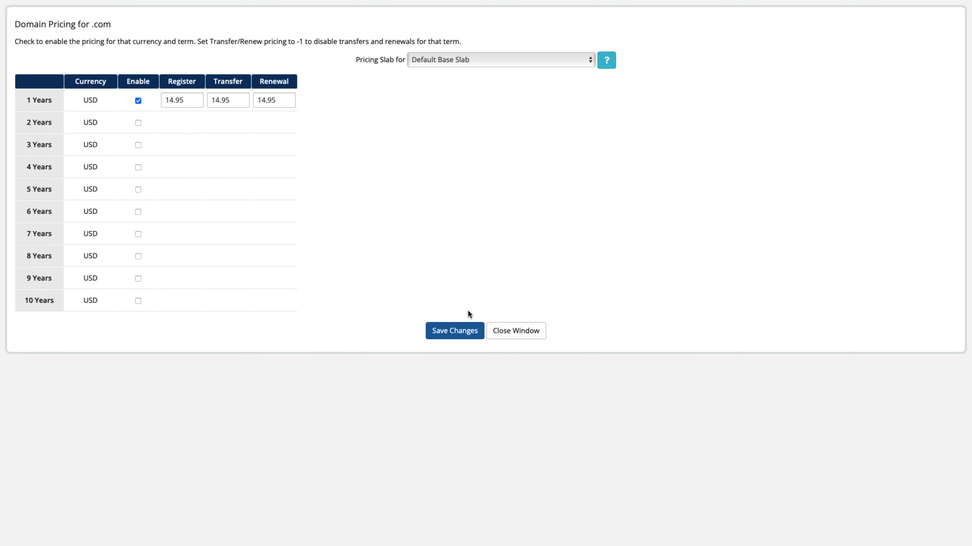
left_click(521, 331)
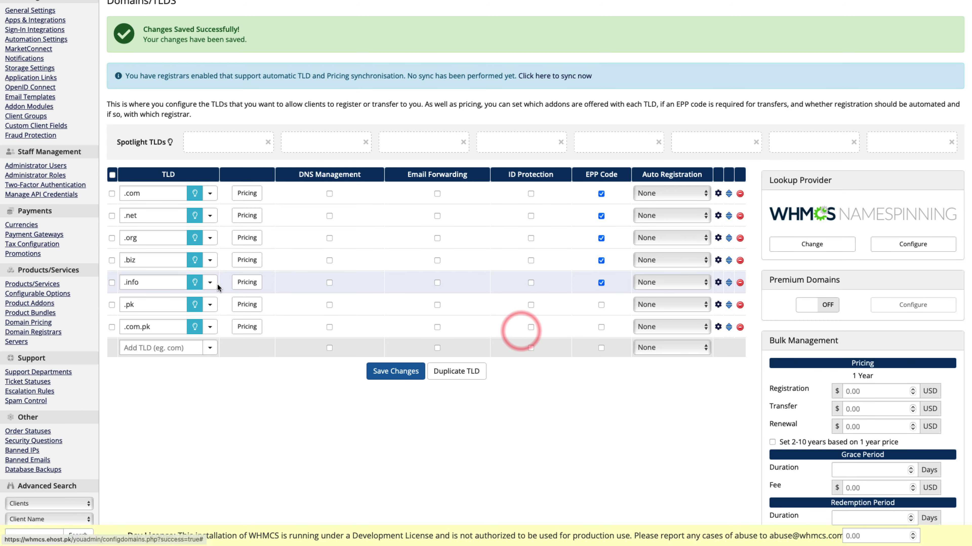
Step: Enable 2-year pricing for .pk with register, transfer and renewal prices of 15, and save
scroll(217, 283, "down", 1)
left_click(239, 283)
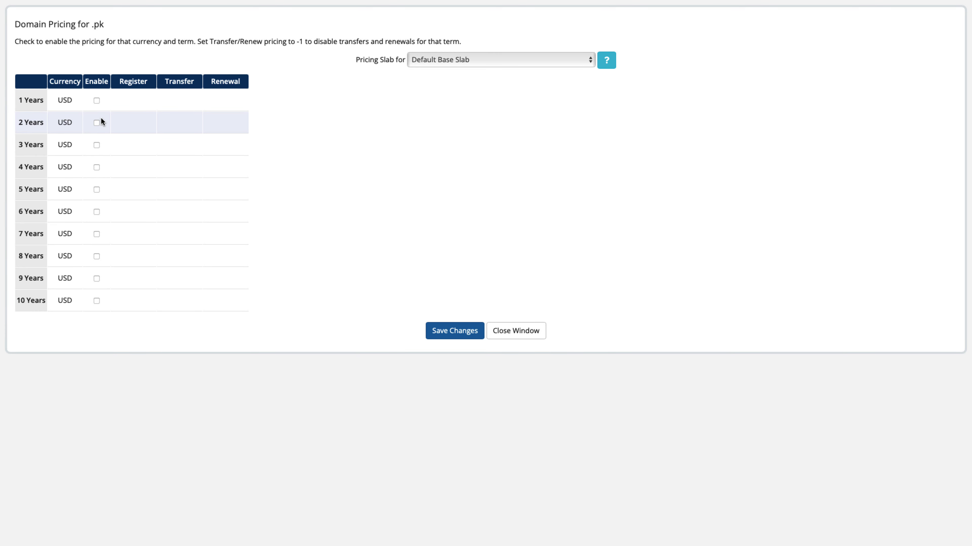
left_click(97, 123)
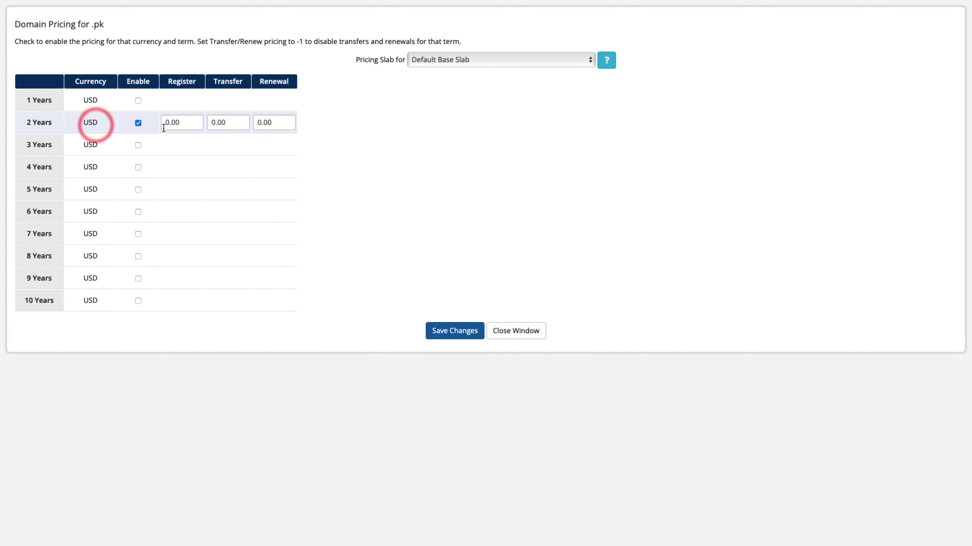
double_click(182, 123)
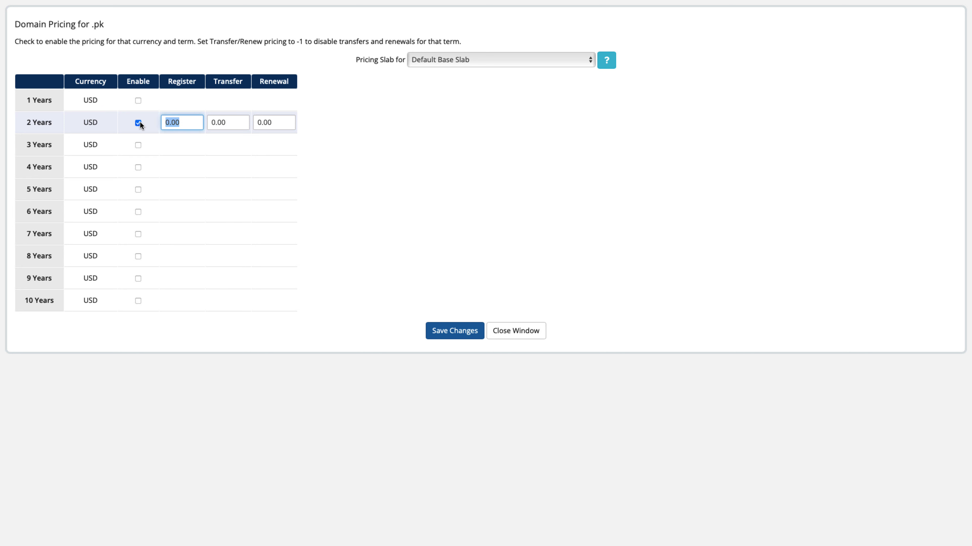
type("15")
double_click(234, 123)
type("1")
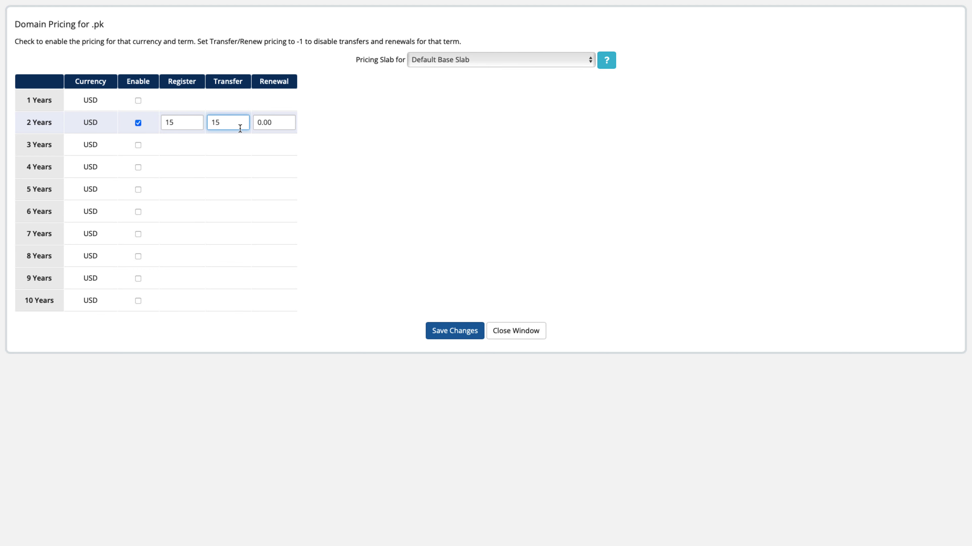
double_click(273, 123)
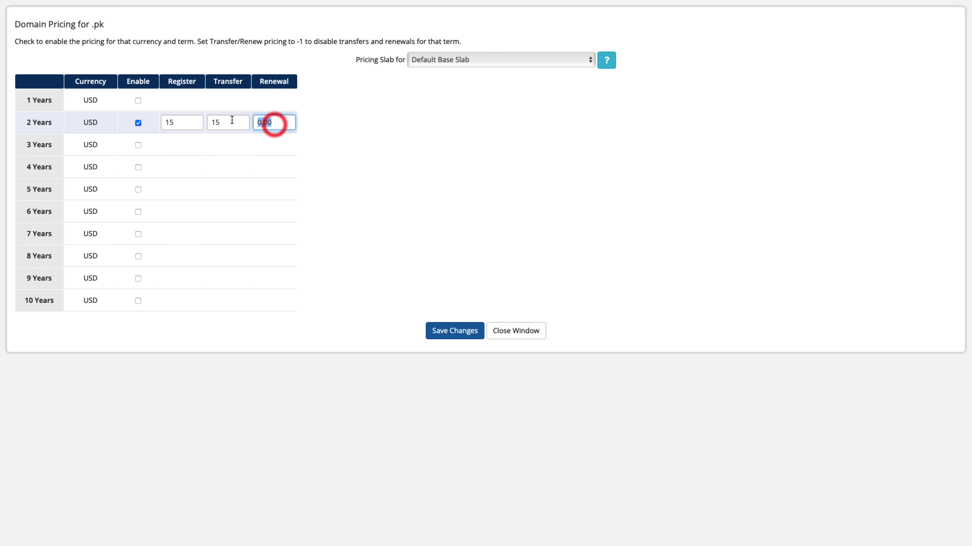
type("15")
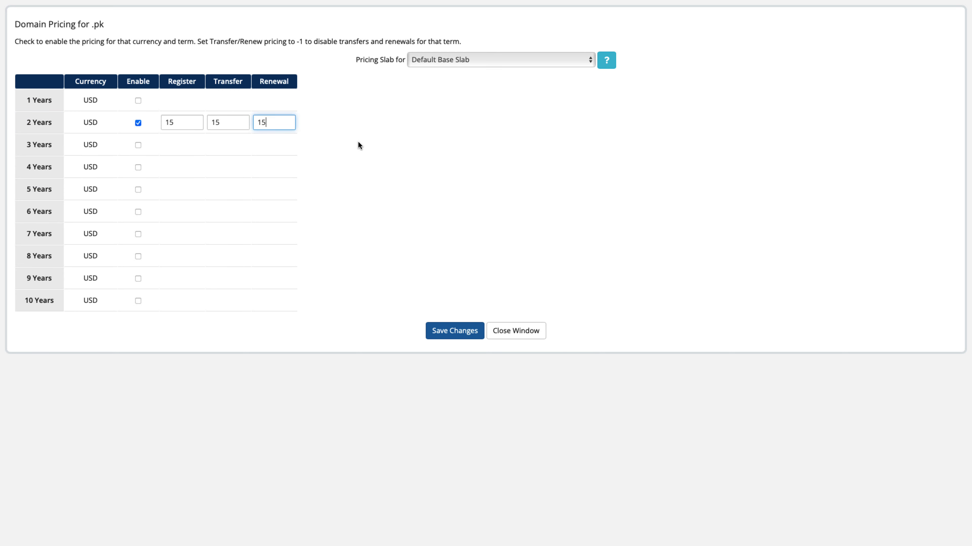
left_click(358, 142)
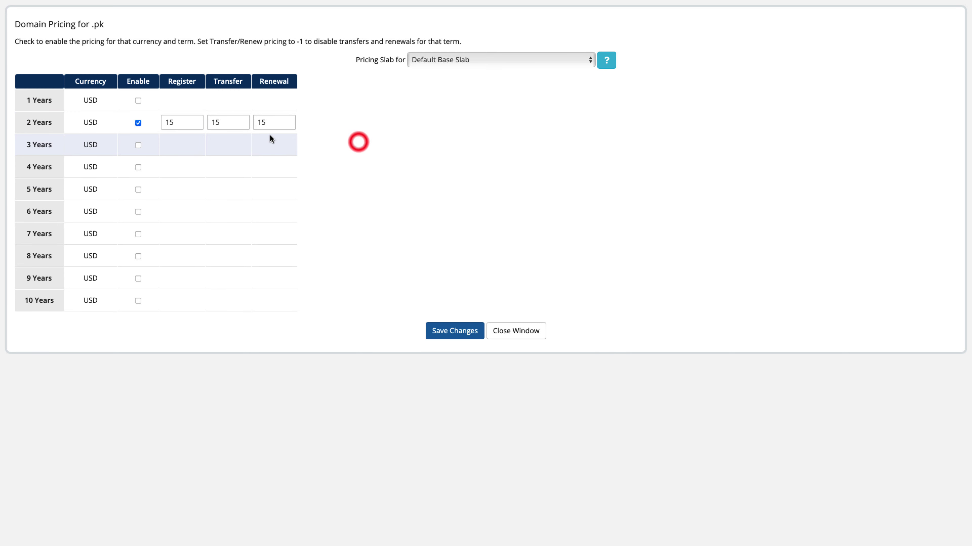
left_click(433, 331)
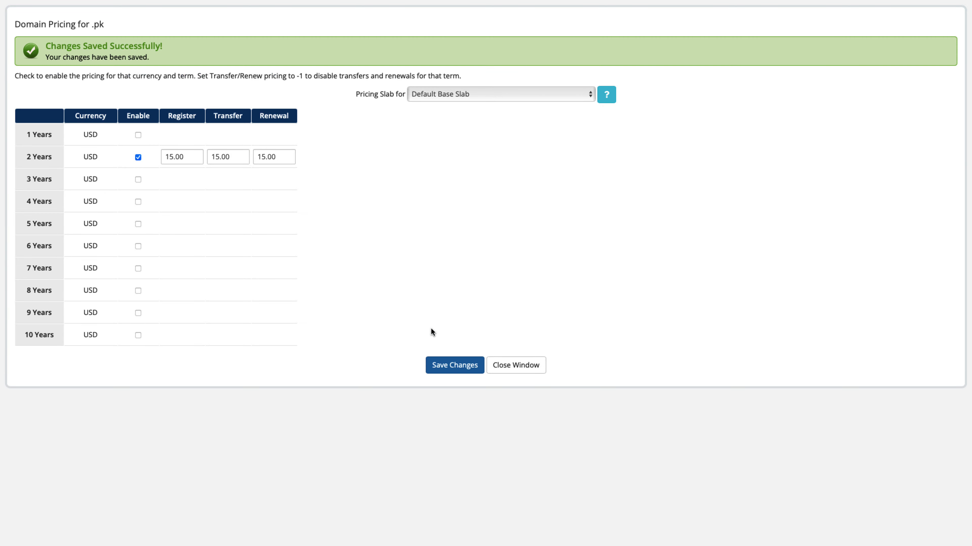
left_click(506, 364)
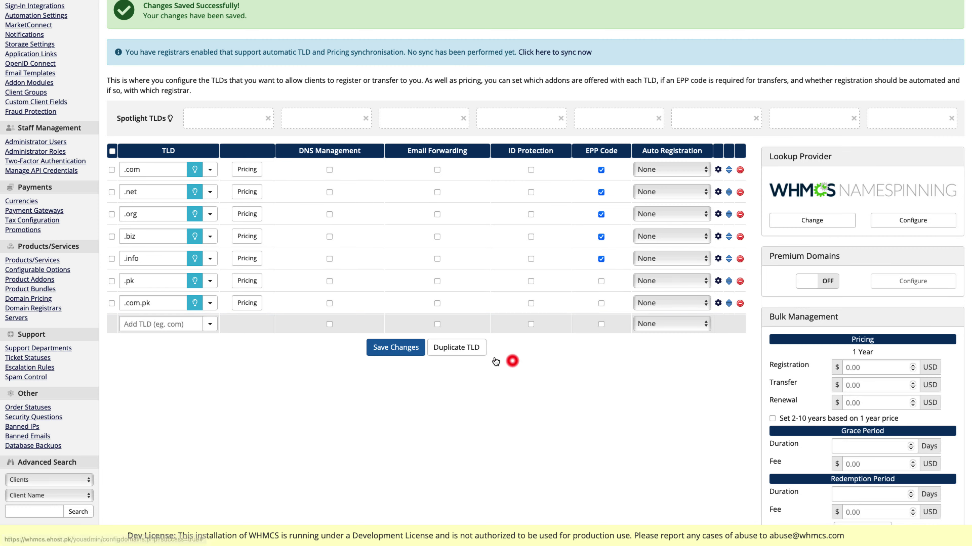
Step: Set .com.pk 2-year register, transfer and renewal prices to 15.00 USD and save
left_click(234, 302)
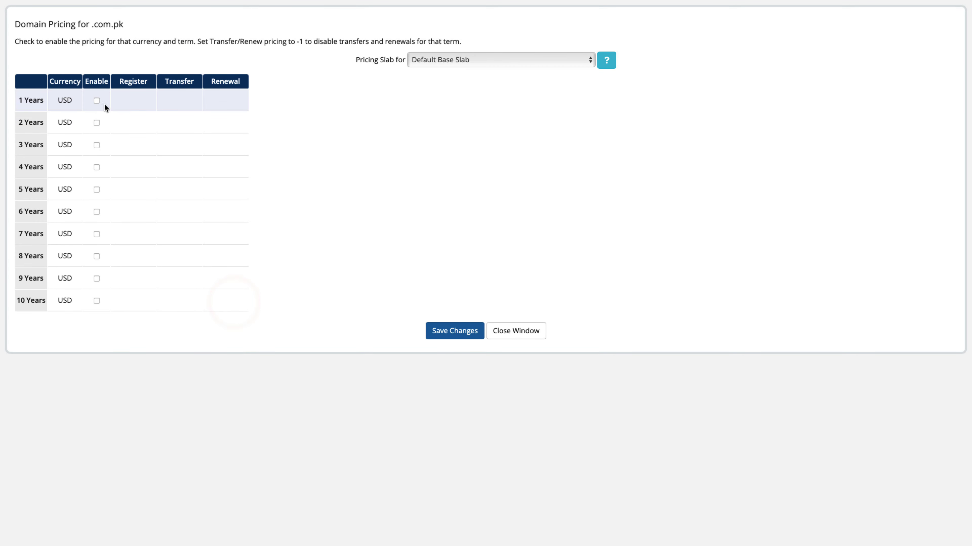
left_click(97, 122)
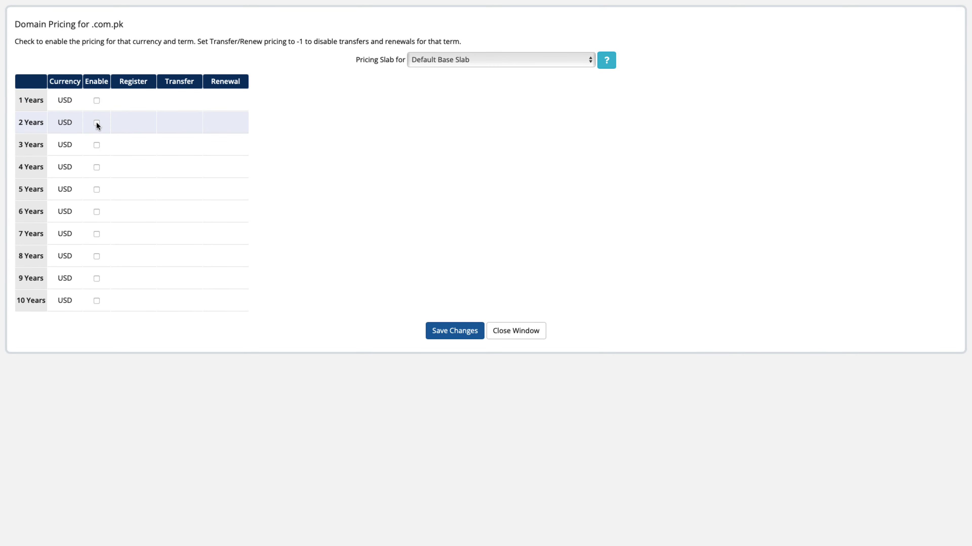
double_click(188, 123)
type("15")
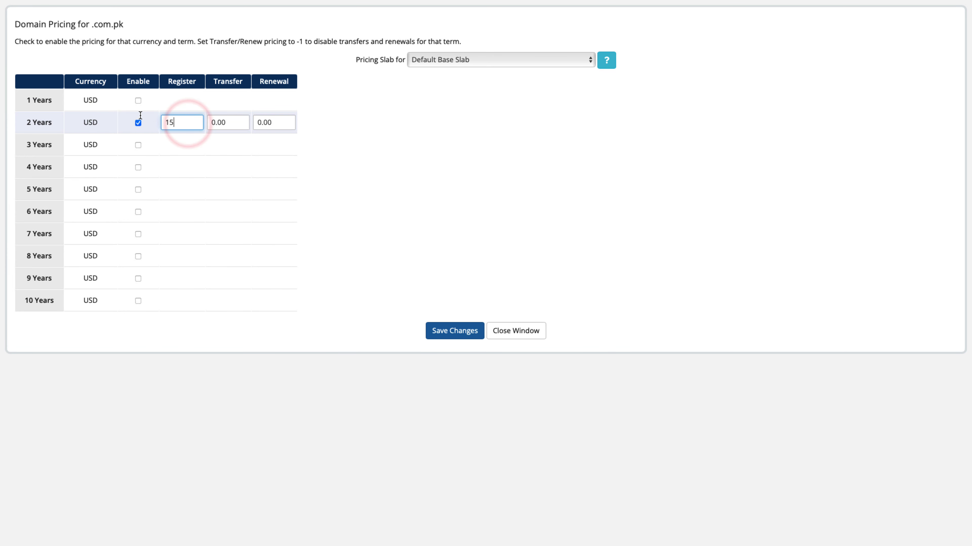
double_click(234, 123)
type("15")
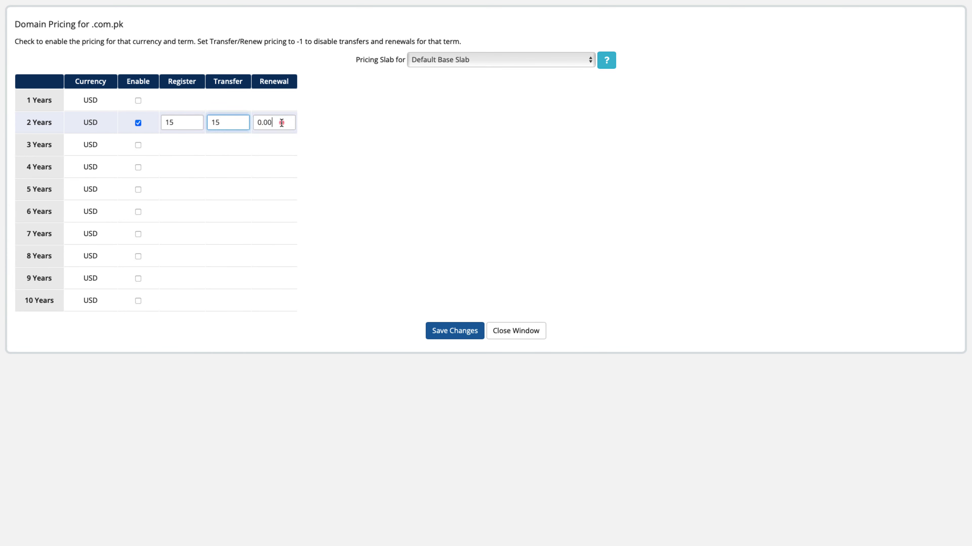
double_click(281, 122)
type("15")
left_click(456, 333)
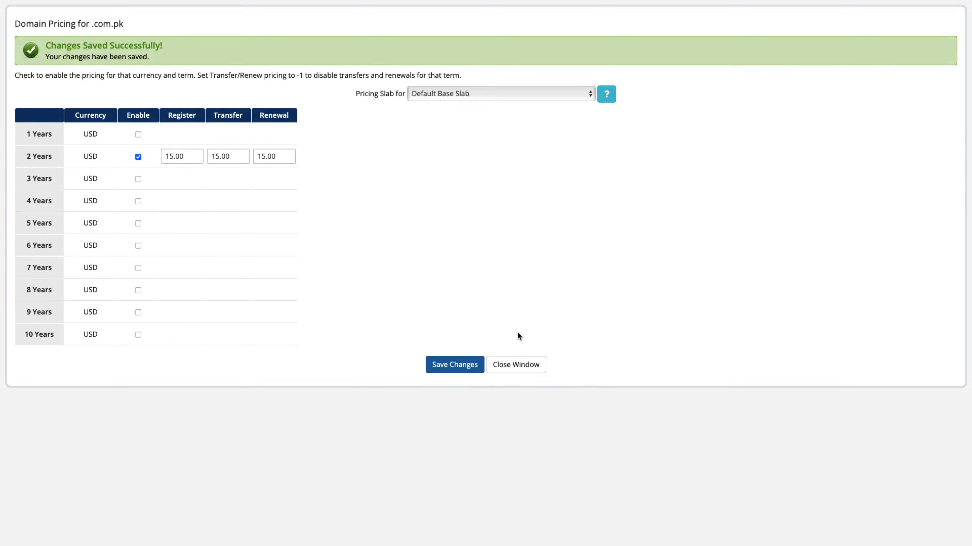
left_click(517, 366)
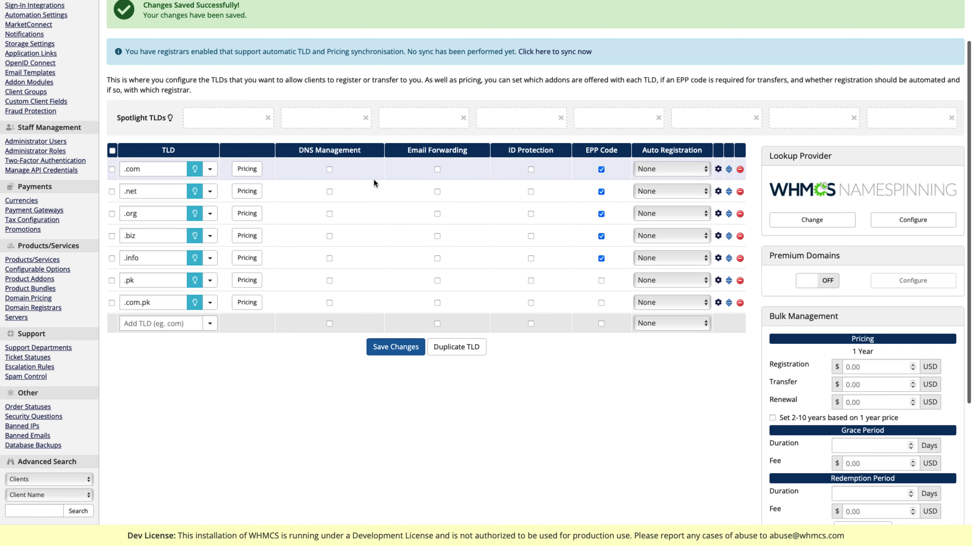
Step: Set Stargate as the auto-registration registrar for .com and save
left_click(672, 169)
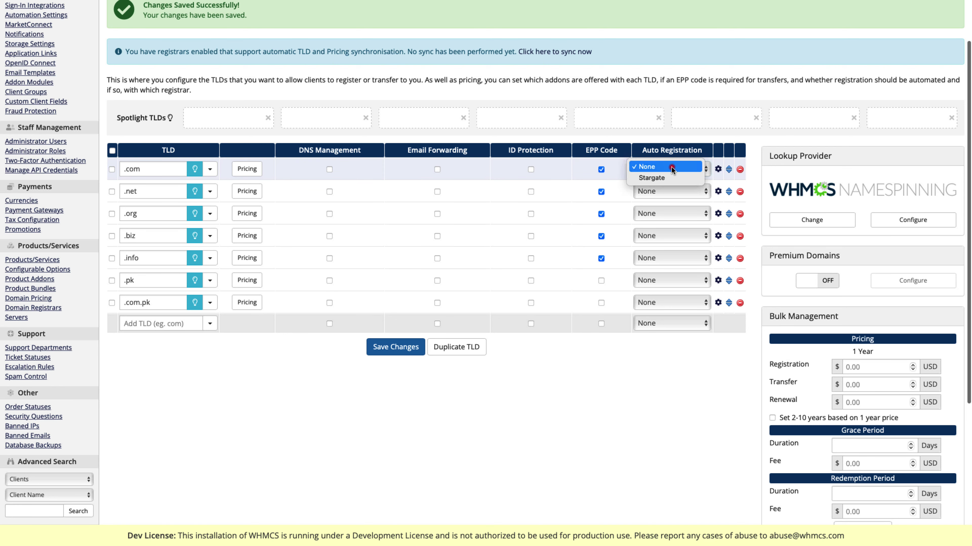
left_click(662, 178)
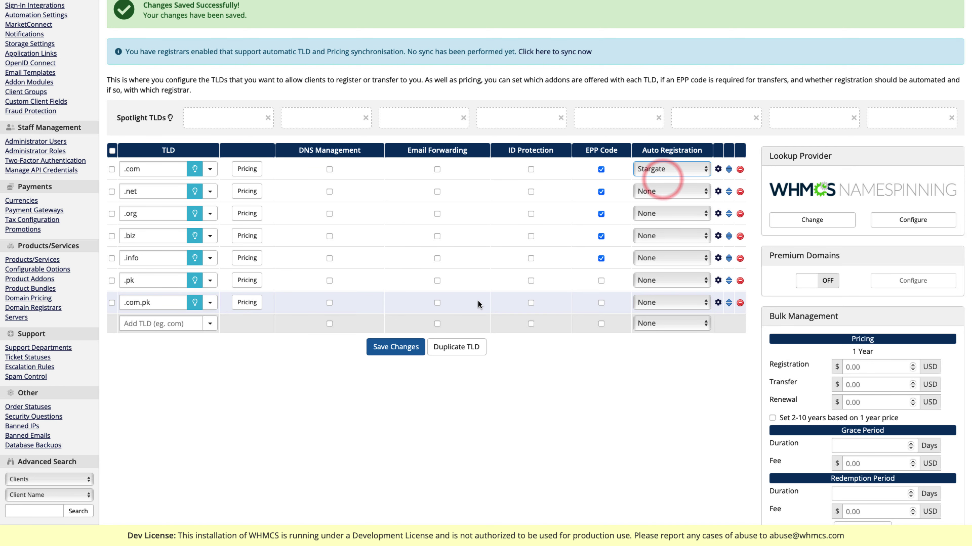
left_click(380, 349)
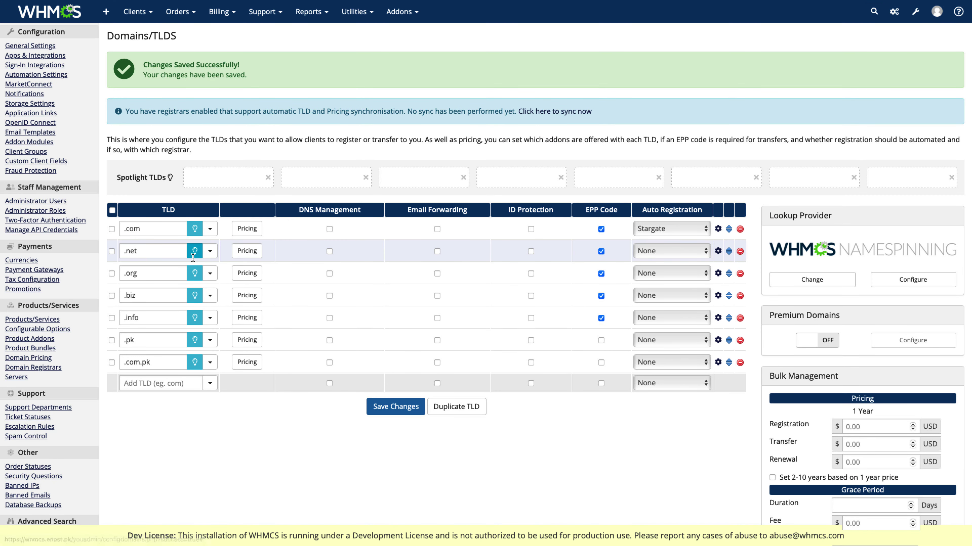
Step: Assign Stargate to .net, .org, .biz and .info, save, and return to System Settings
left_click(647, 250)
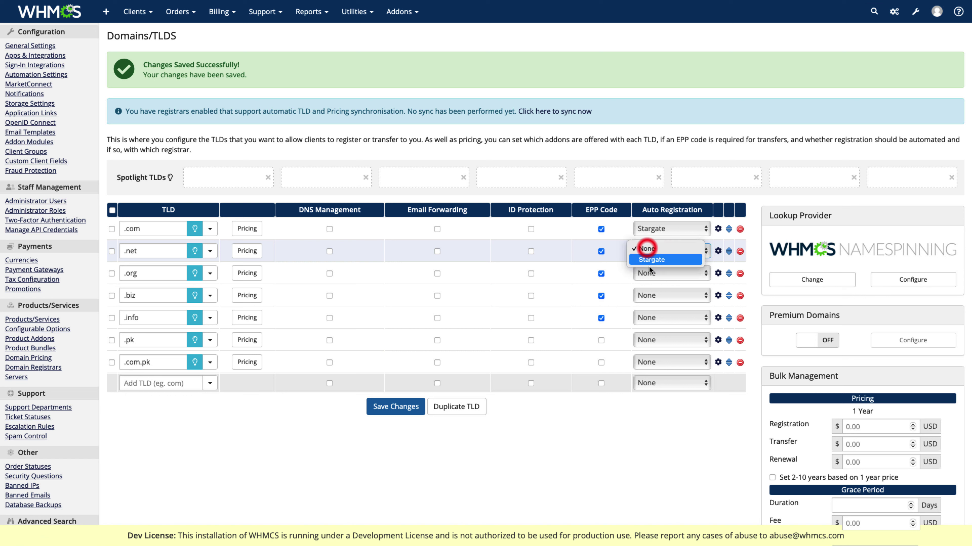
left_click(650, 264)
left_click(649, 268)
left_click(652, 282)
left_click(650, 295)
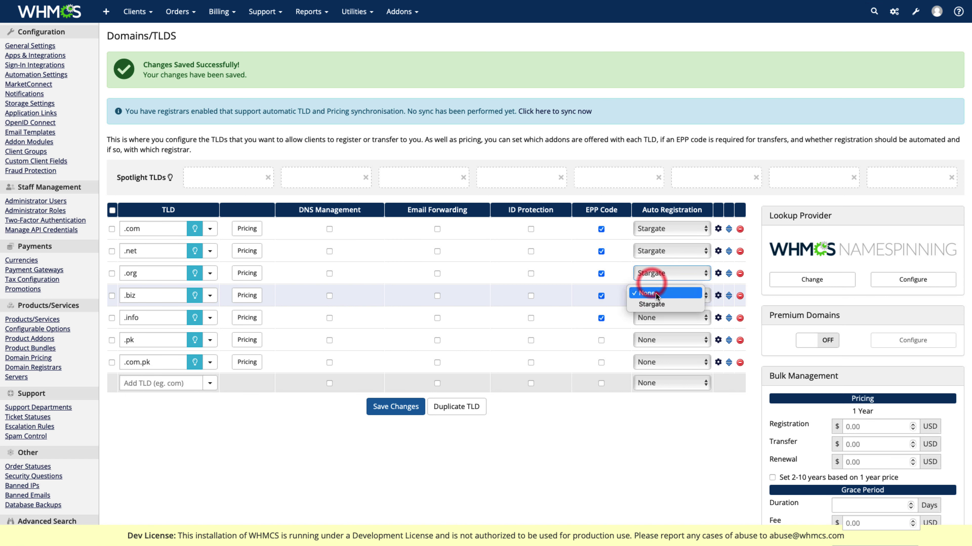
left_click(649, 305)
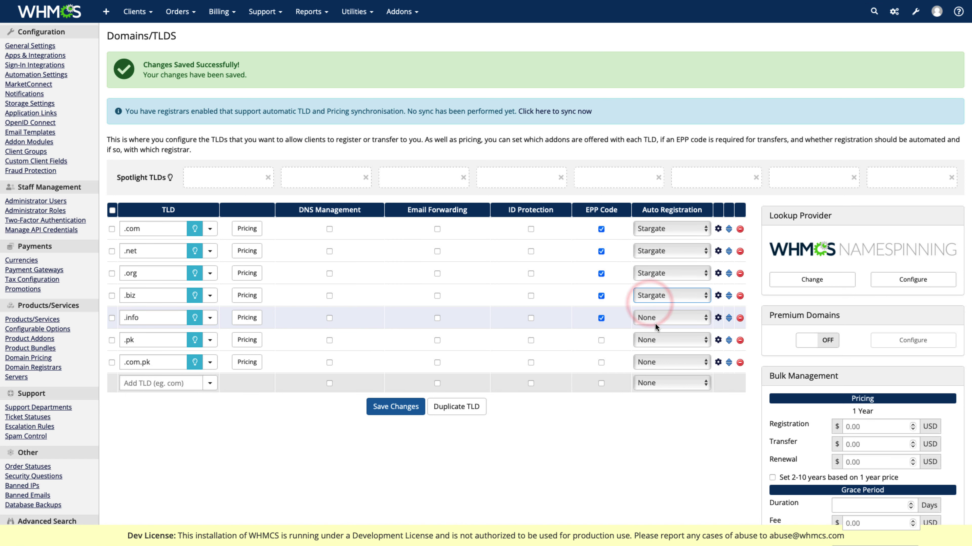
left_click(655, 318)
left_click(655, 326)
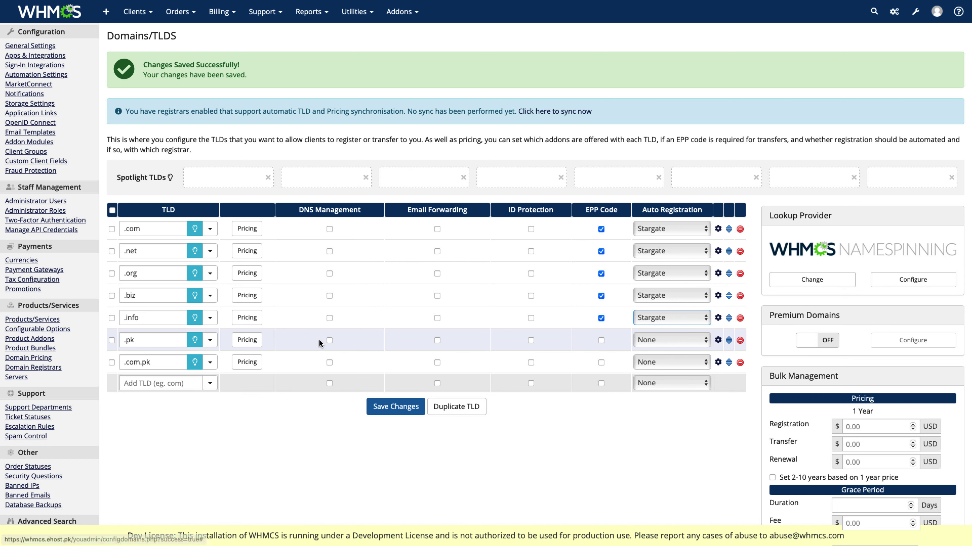
left_click(407, 404)
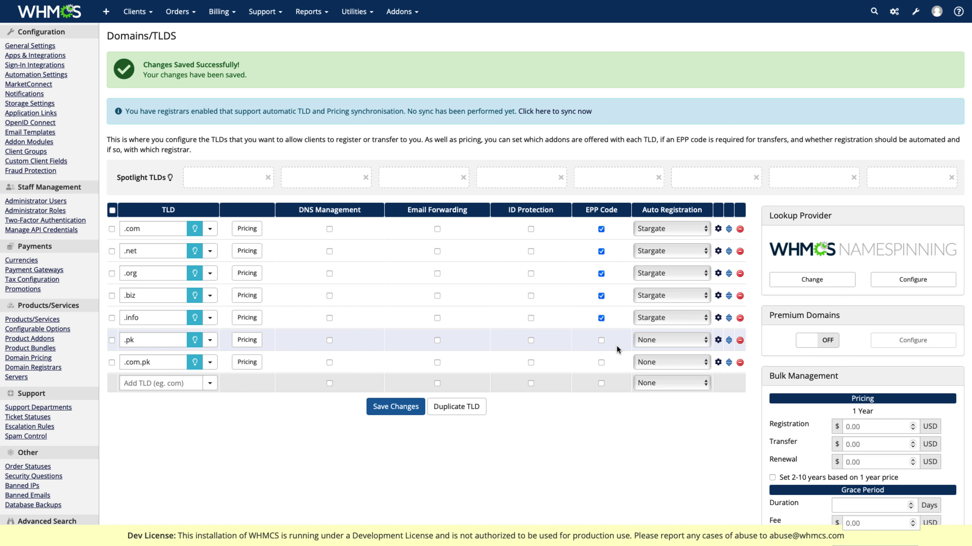
left_click(894, 11)
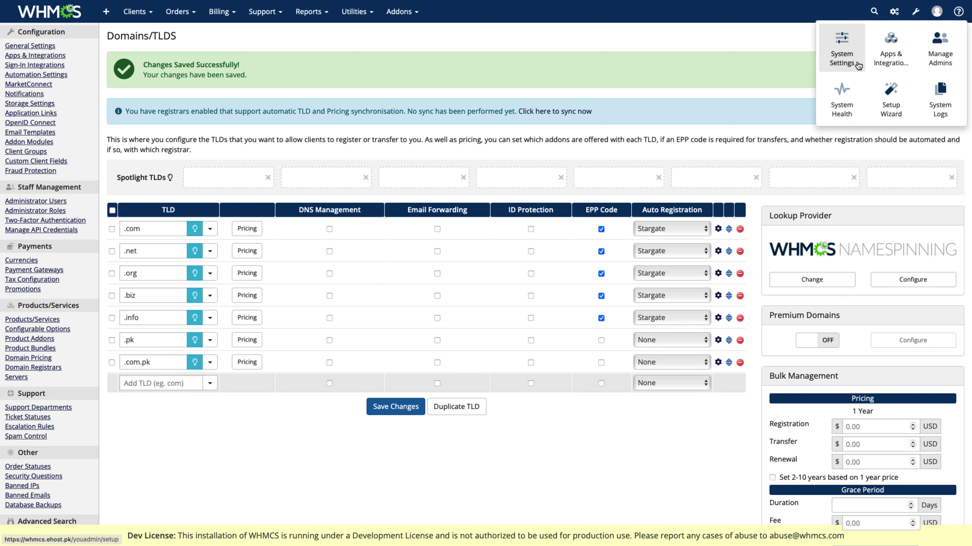
left_click(841, 37)
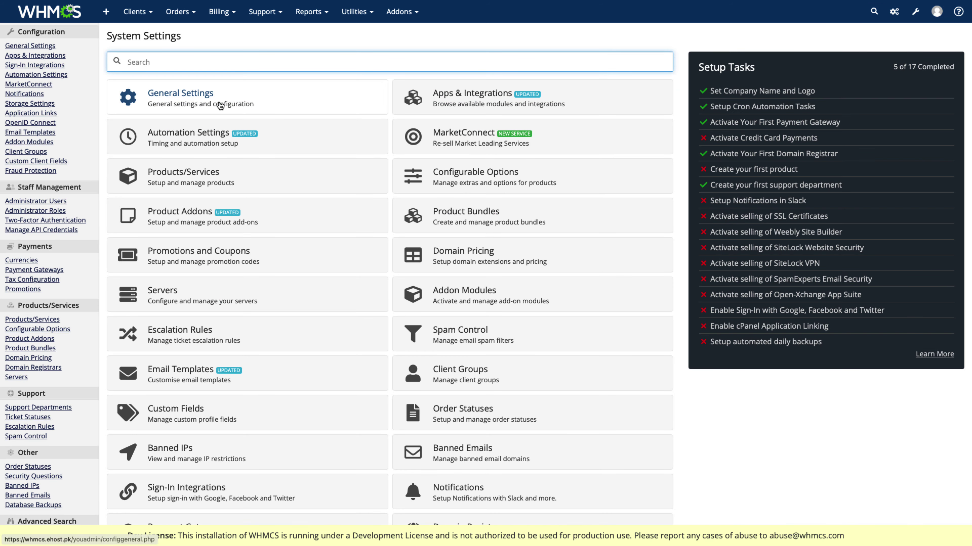
Step: Open Domain Registrars via a 'domain' search and activate the Email Notifications module
type("domain")
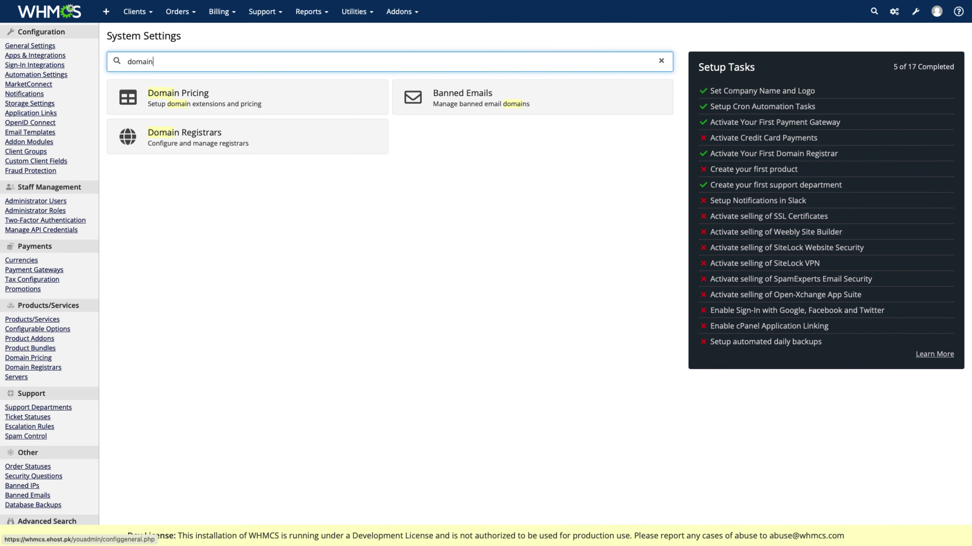
left_click(297, 148)
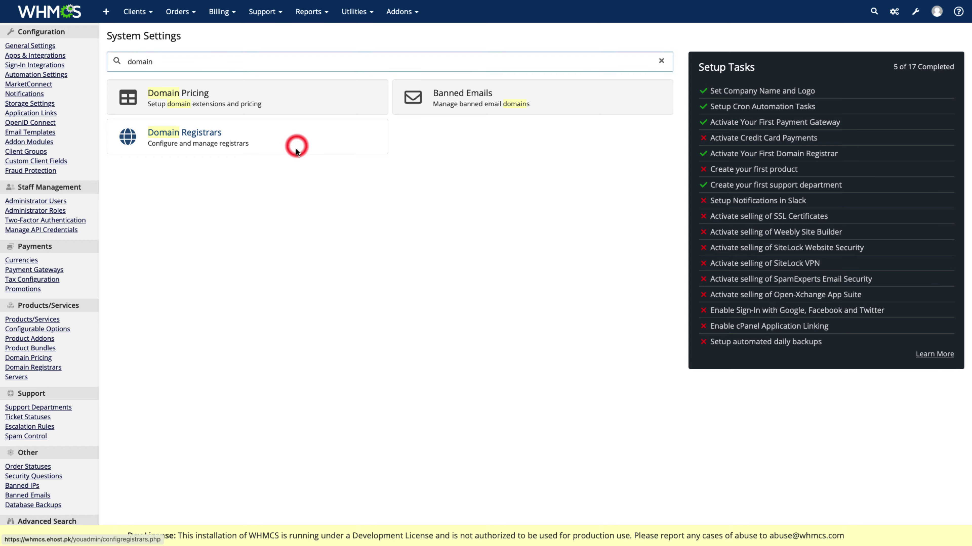
scroll(293, 261, "down", 2)
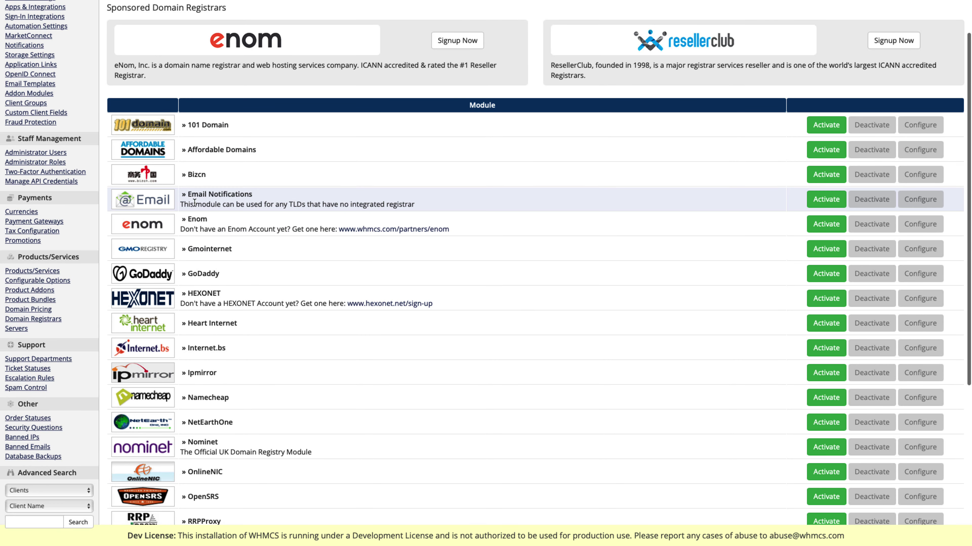
left_click(834, 200)
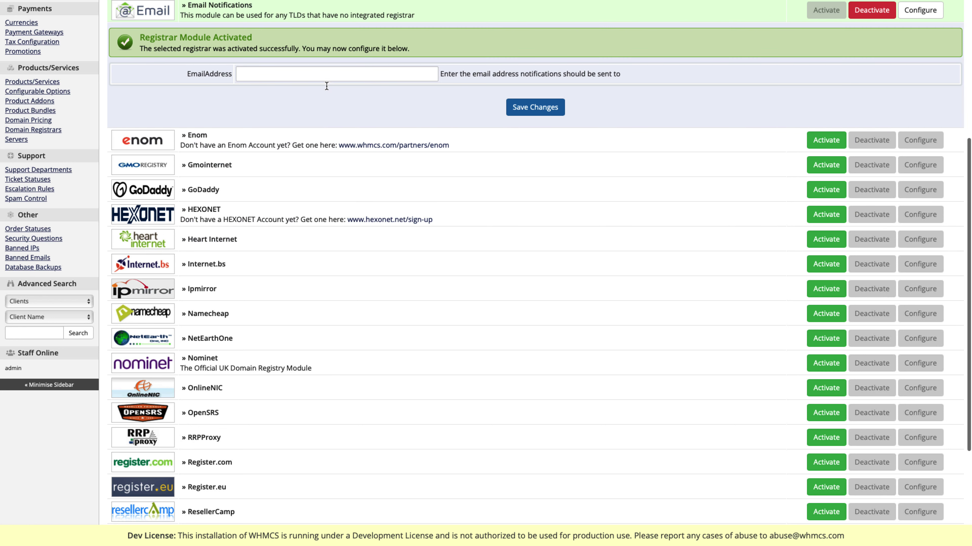
Step: Enter the notification e-mail address for Email Notifications and save it
left_click(323, 78)
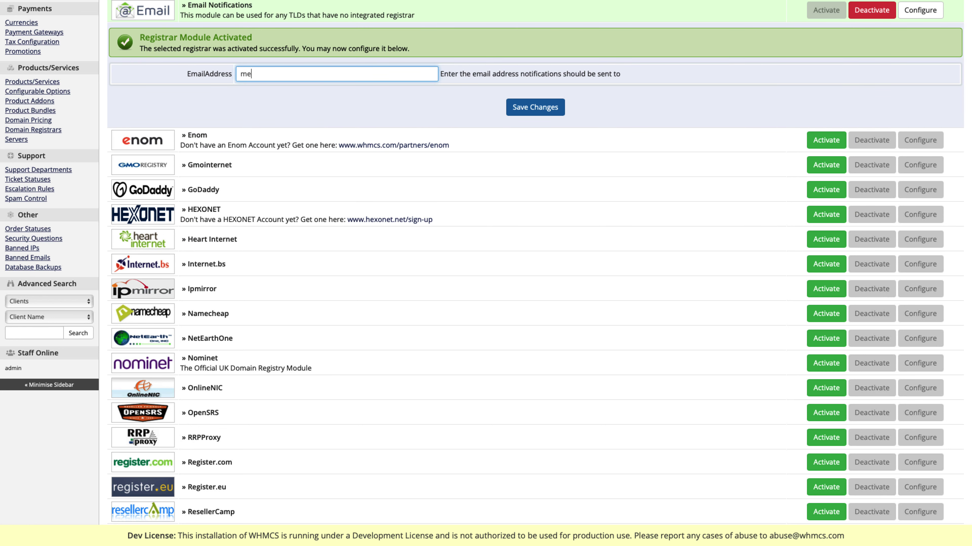
left_click(536, 108)
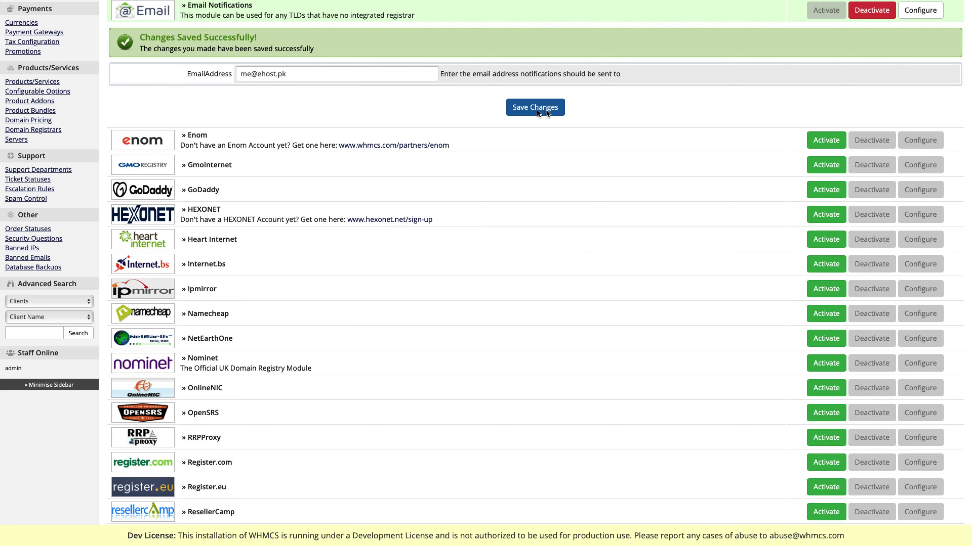
scroll(693, 115, "up", 10)
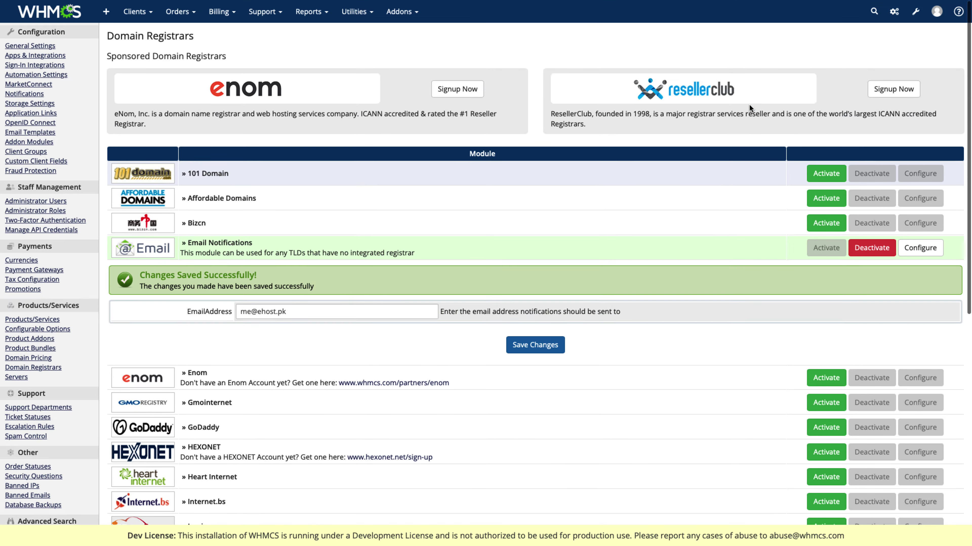
left_click(913, 9)
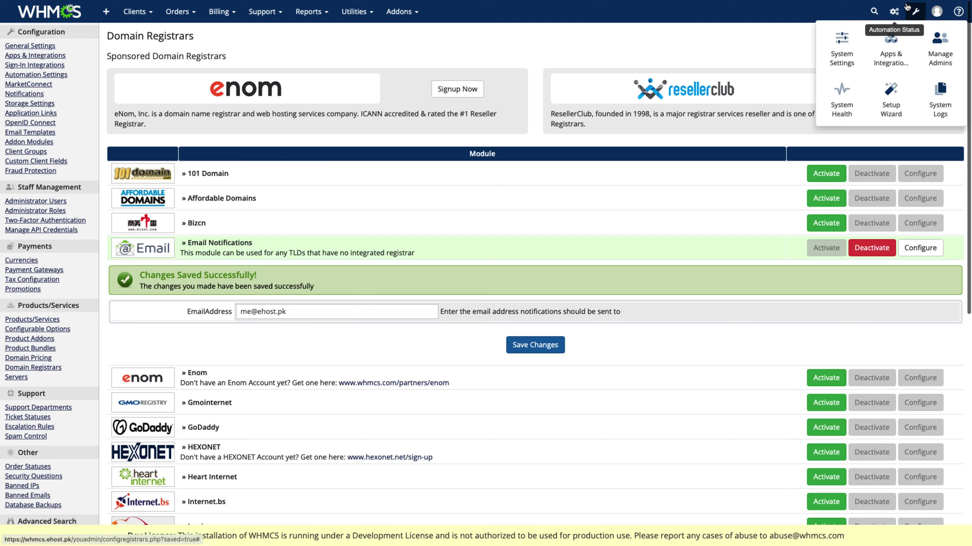
Step: Set Email as the auto-registration registrar for .pk and .com.pk in Domain Pricing and save
left_click(838, 41)
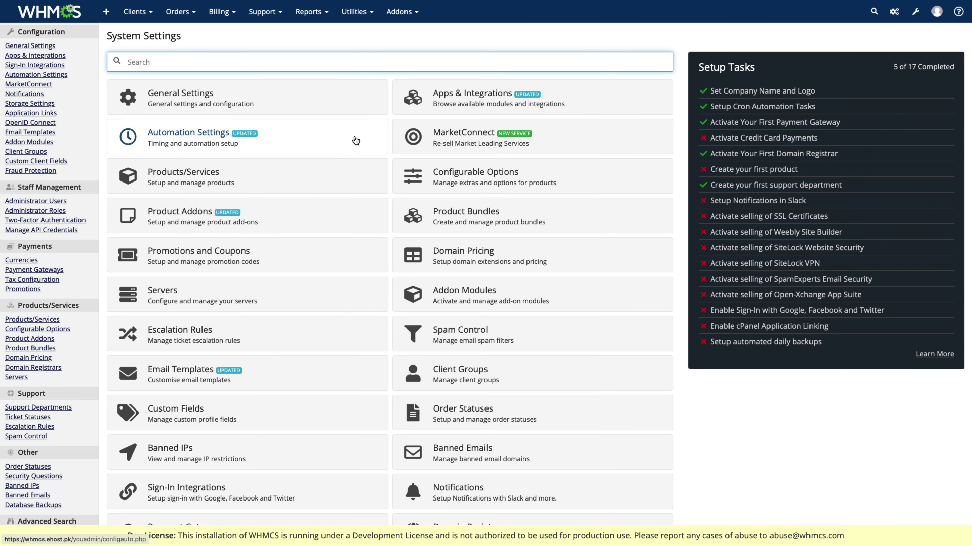
type("doma")
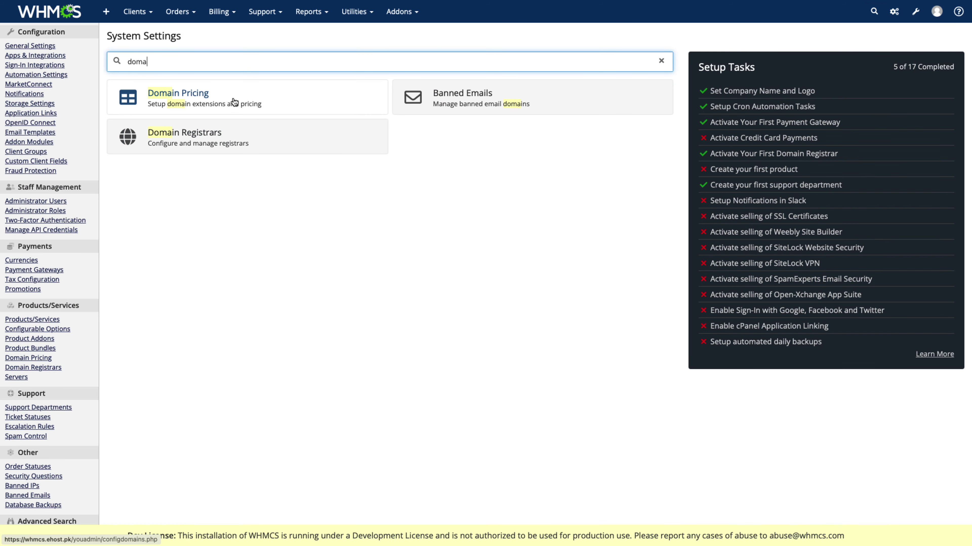
left_click(234, 97)
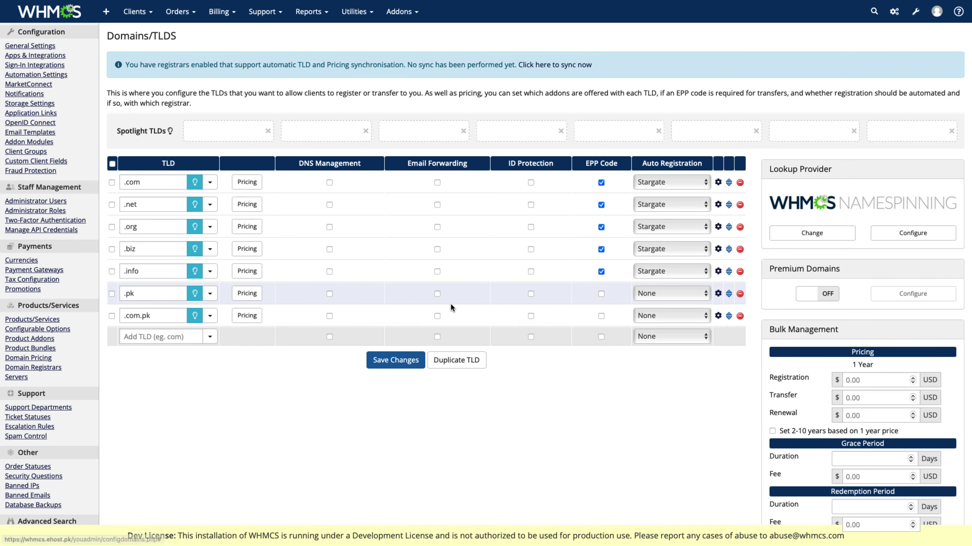
left_click(667, 294)
left_click(657, 302)
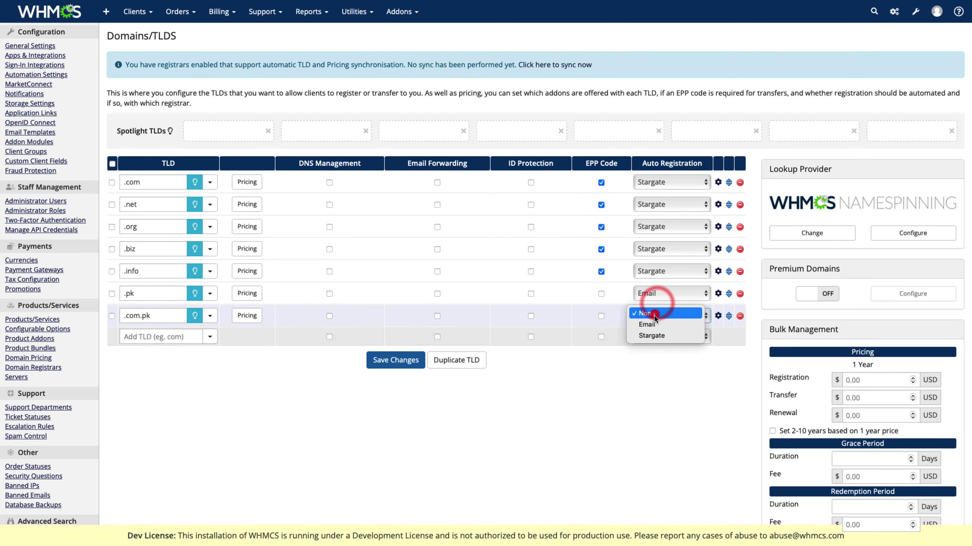
left_click(654, 315)
left_click(650, 325)
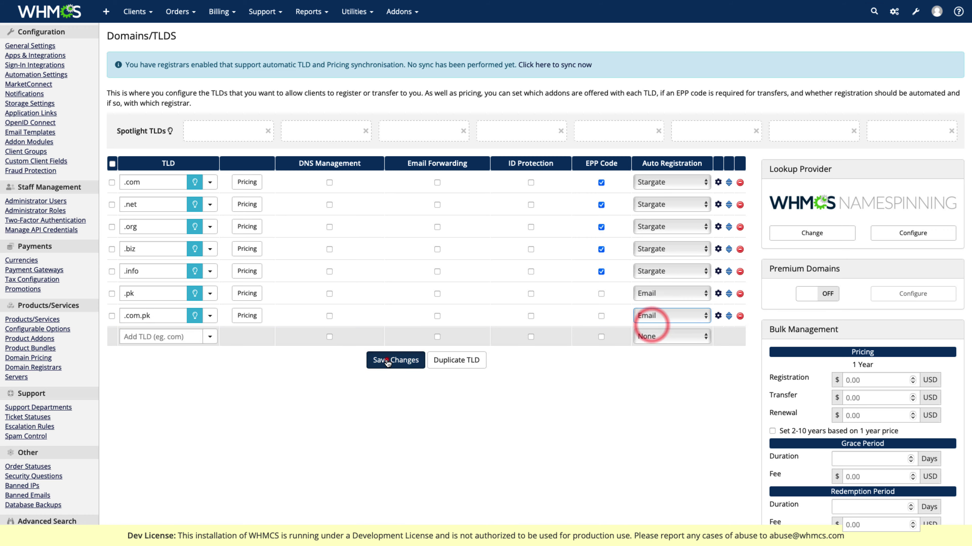
left_click(394, 360)
Step: Bring up the link options for Visit Client Area in the admin account menu
scroll(411, 295, "down", 4)
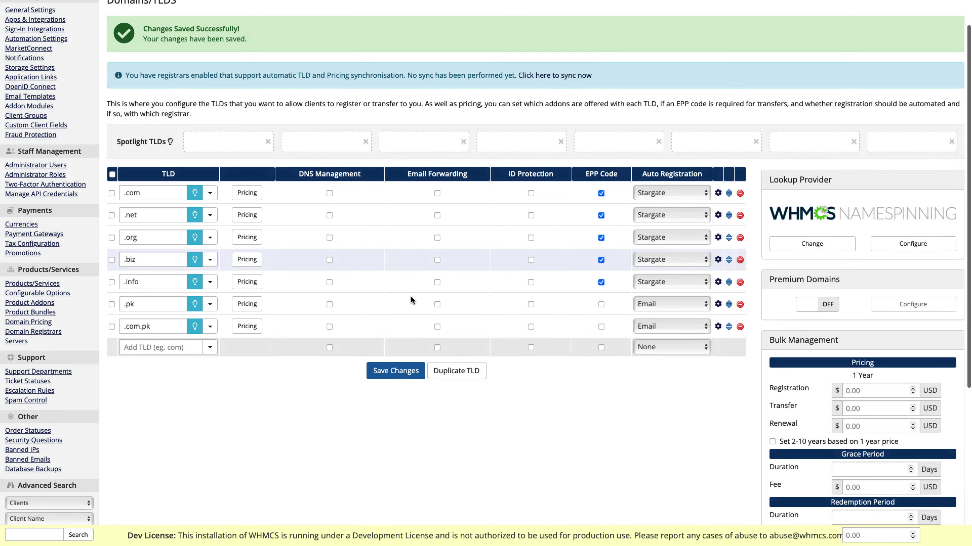
scroll(393, 293, "up", 3)
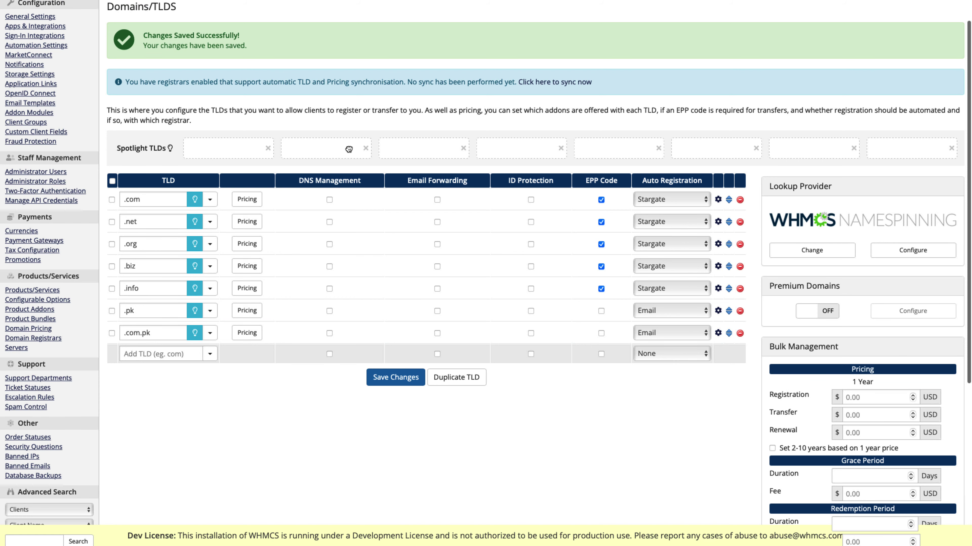
scroll(712, 150, "up", 1)
left_click(937, 11)
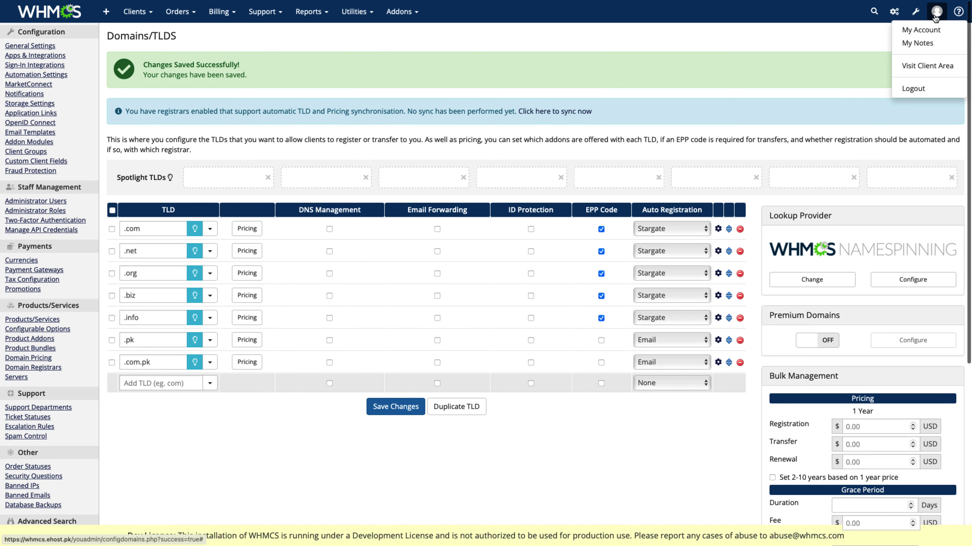
right_click(923, 65)
Step: Open the client area in a new browser tab
left_click(905, 67)
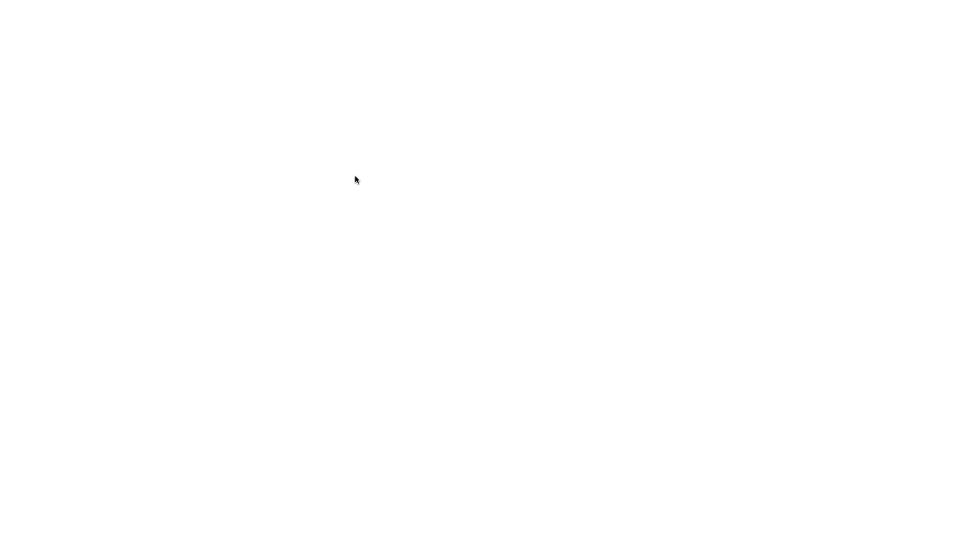
scroll(356, 175, "down", 4)
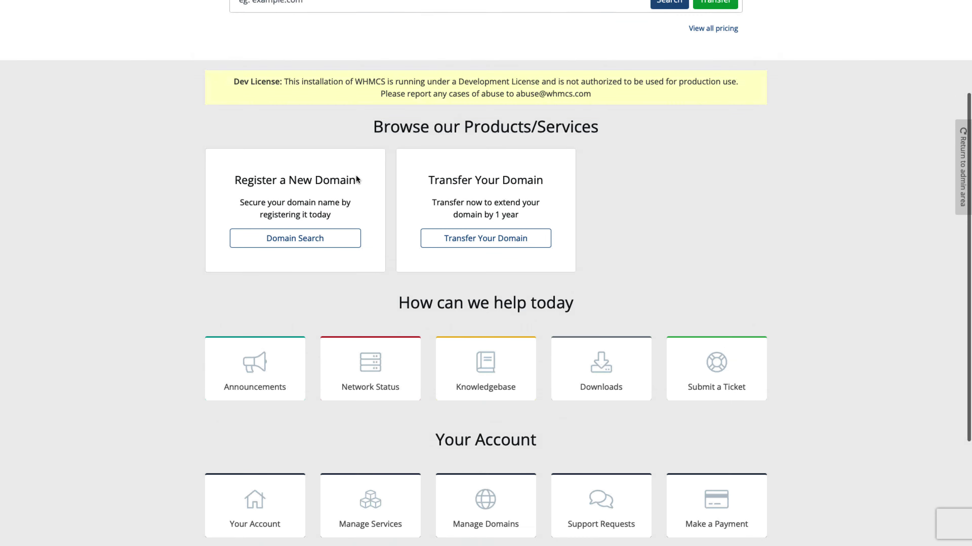
scroll(356, 175, "up", 4)
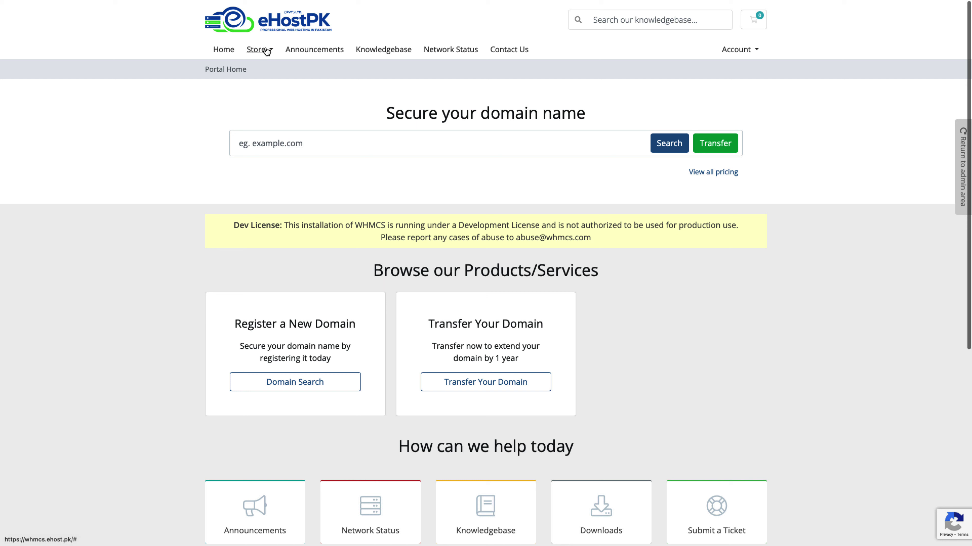
Step: Review the Store > Register a New Domain extensions, then return to the admin TLD list
left_click(264, 48)
left_click(286, 92)
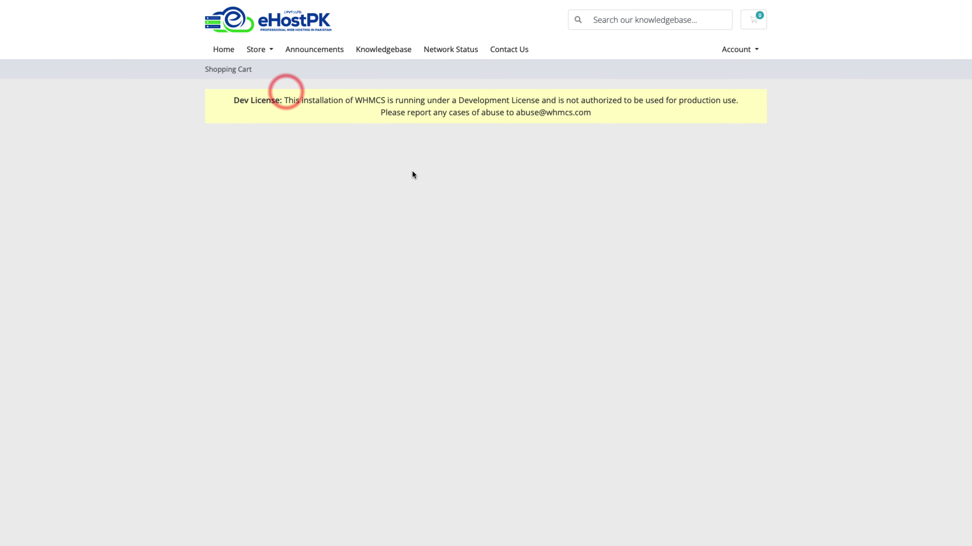
scroll(492, 189, "down", 3)
scroll(492, 189, "up", 3)
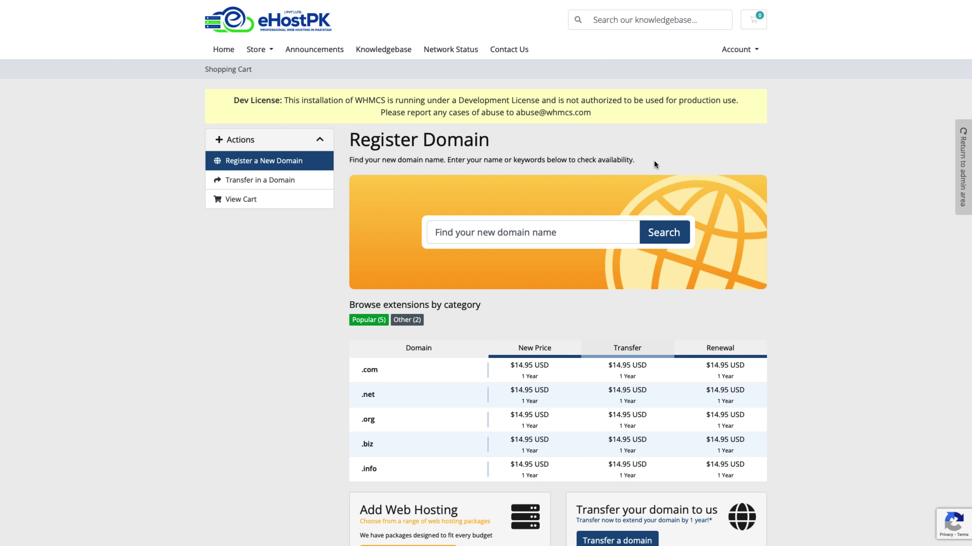
left_click(864, 167)
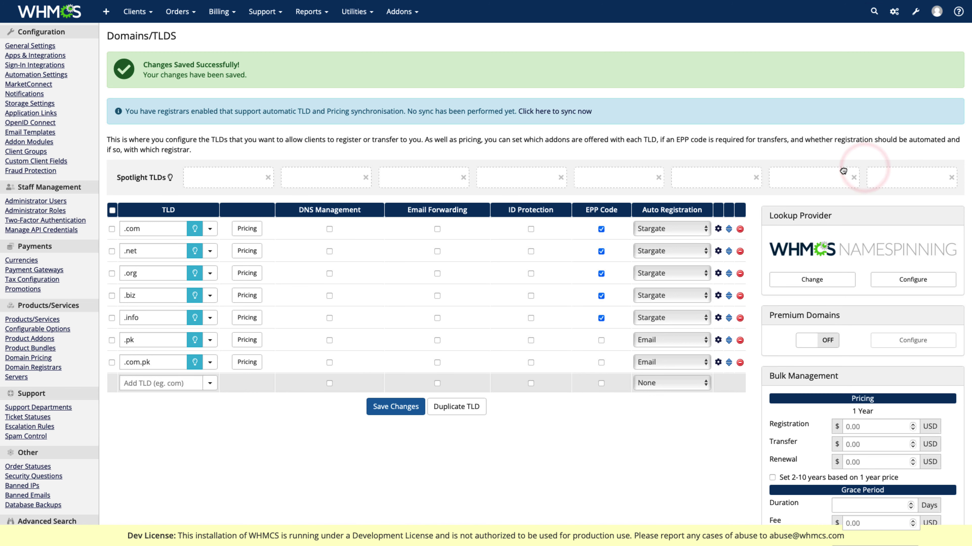
Step: Spotlight .com, .net and .org and label all three HOT
left_click(195, 229)
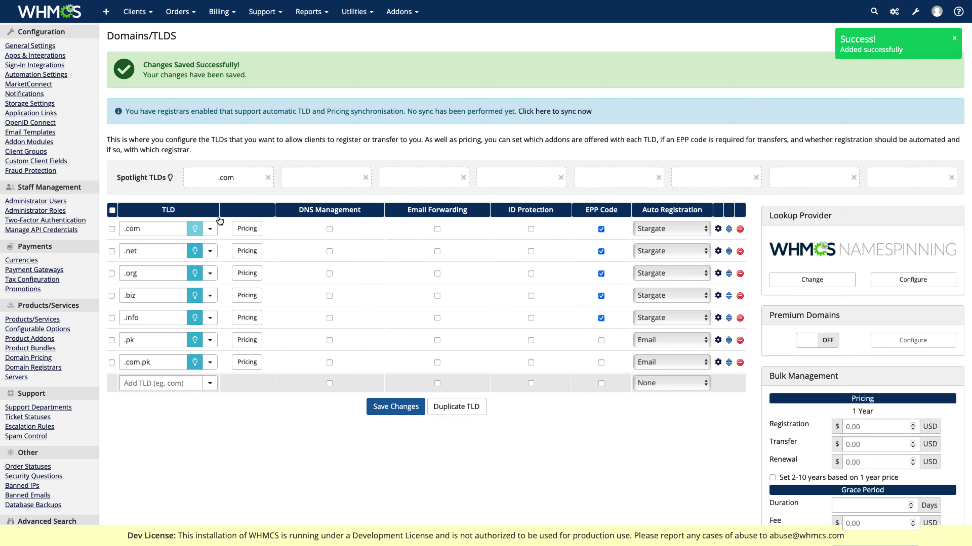
left_click(210, 229)
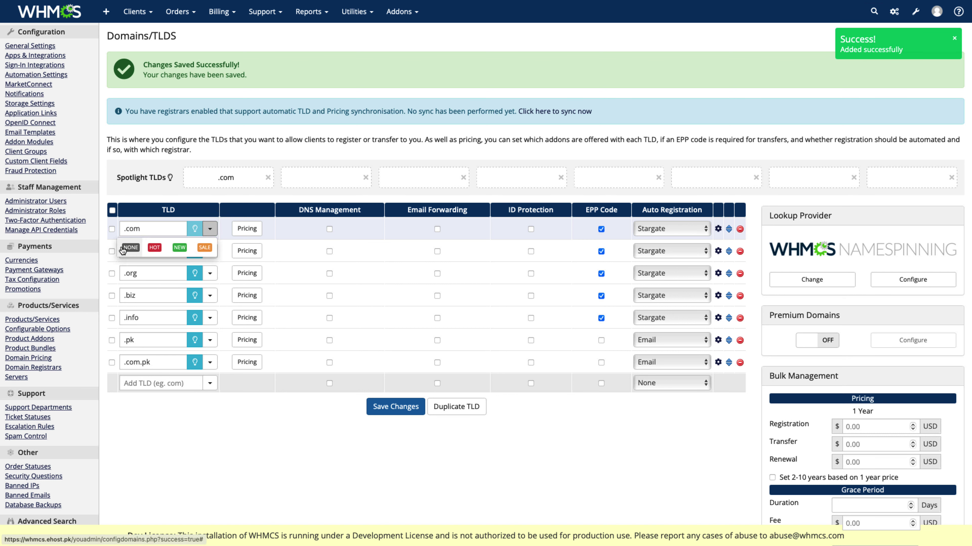
left_click(154, 248)
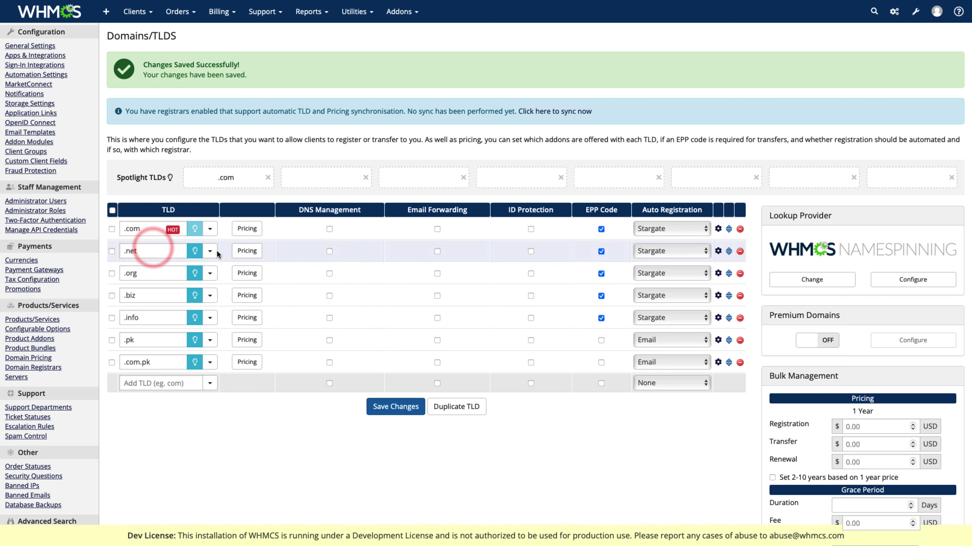
left_click(210, 251)
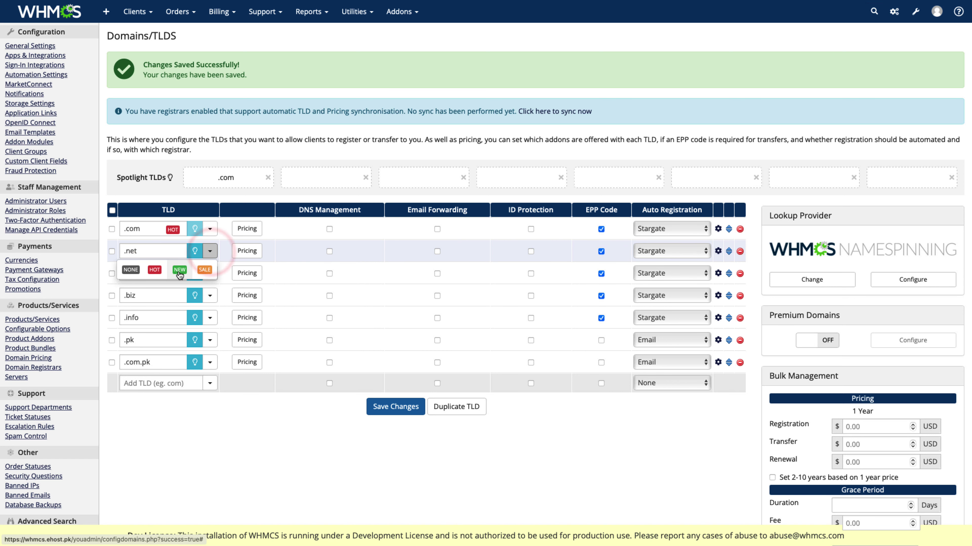
left_click(155, 271)
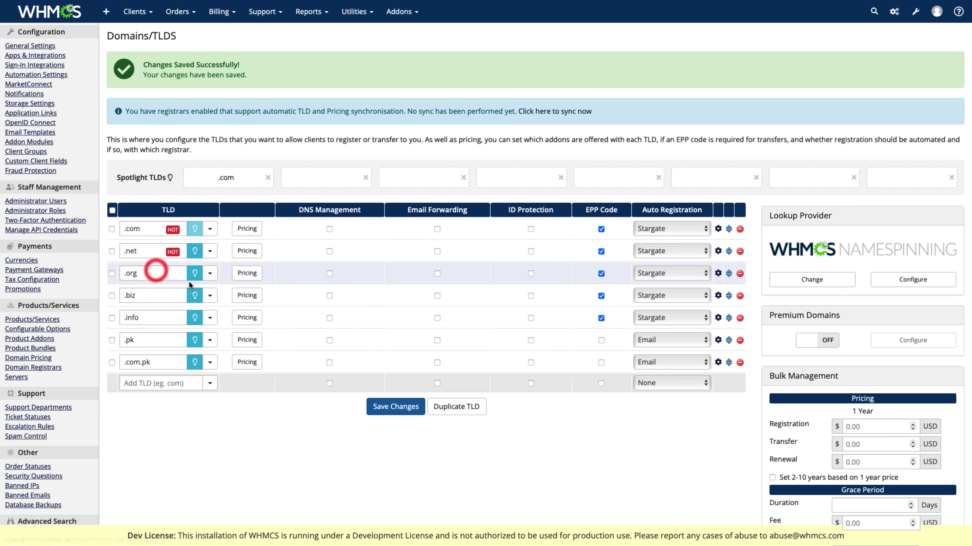
left_click(209, 273)
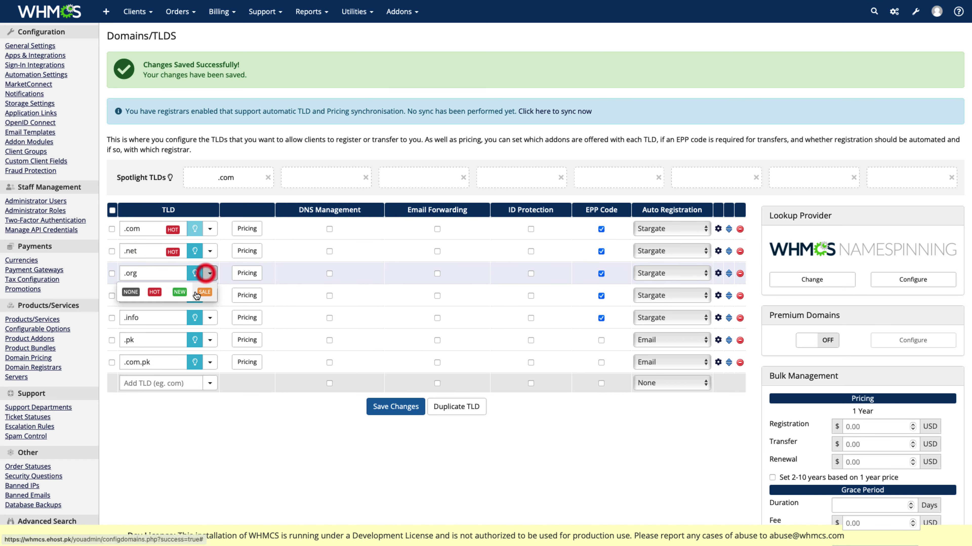
left_click(155, 293)
left_click(195, 251)
left_click(194, 273)
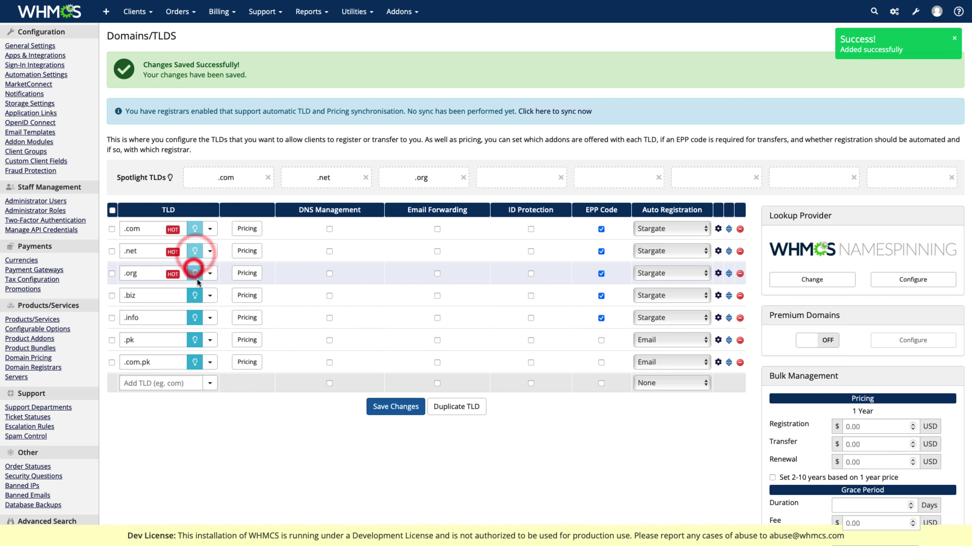
Step: Label .info SALE and .pk and .com.pk NEW, spotlighting all three
left_click(210, 317)
left_click(201, 339)
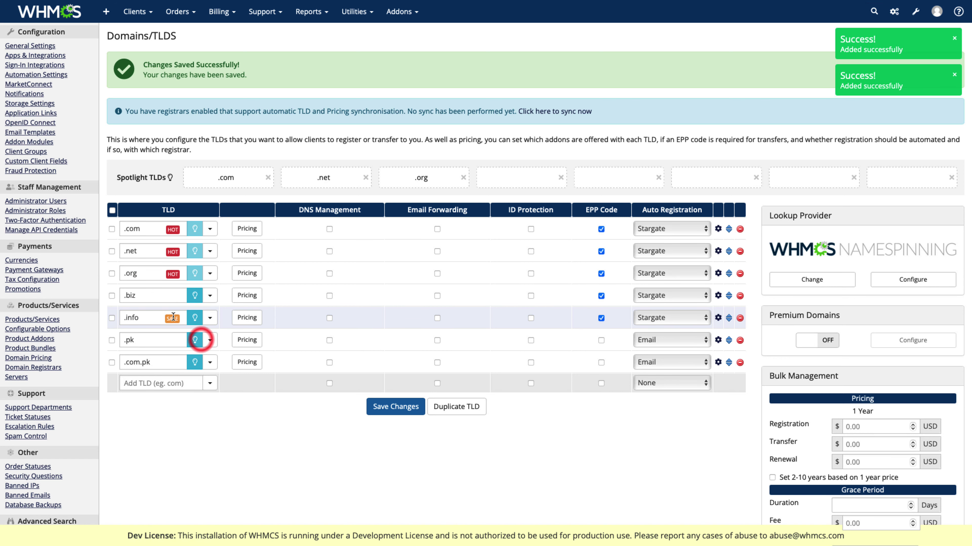
left_click(195, 317)
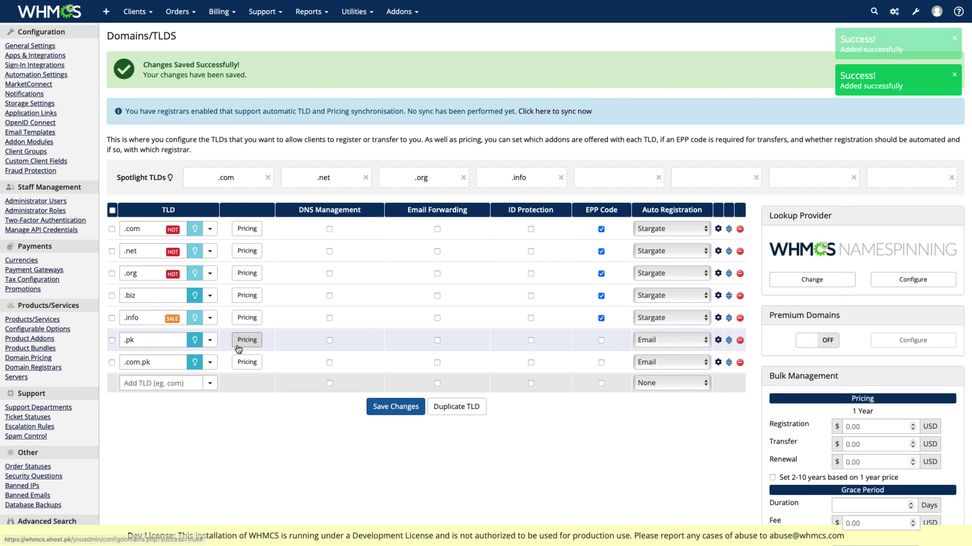
left_click(210, 340)
left_click(183, 360)
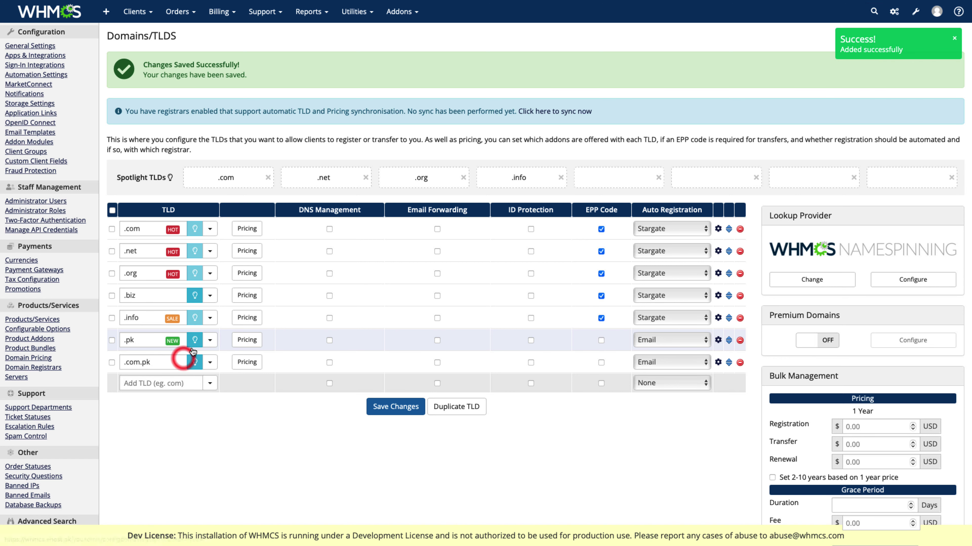
left_click(194, 340)
left_click(209, 362)
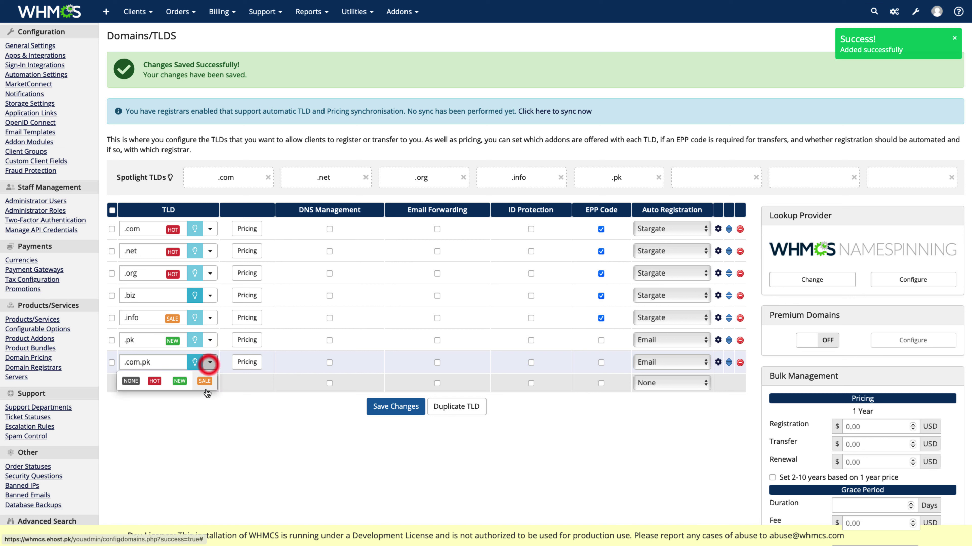
left_click(179, 381)
left_click(194, 362)
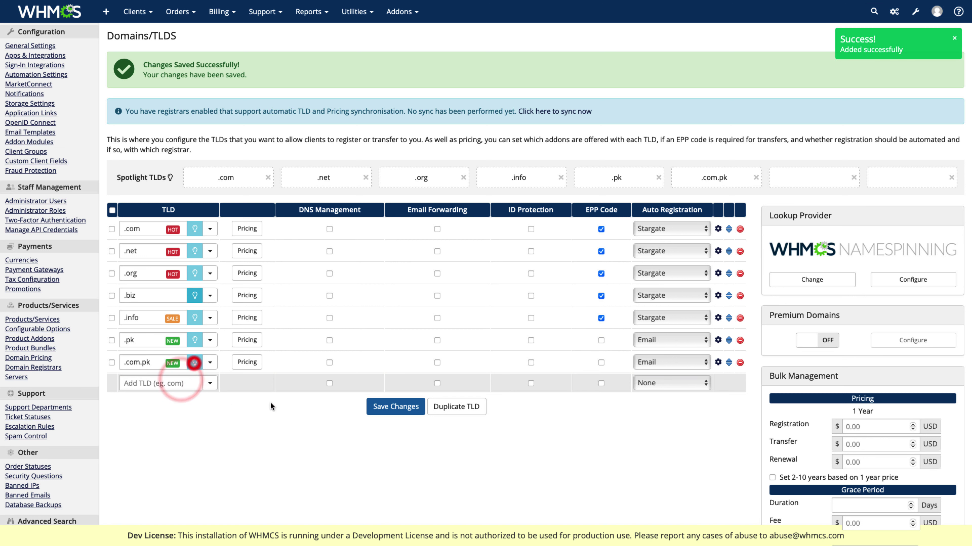
Step: Save the TLD label and spotlight changes and switch to the client tab
left_click(398, 407)
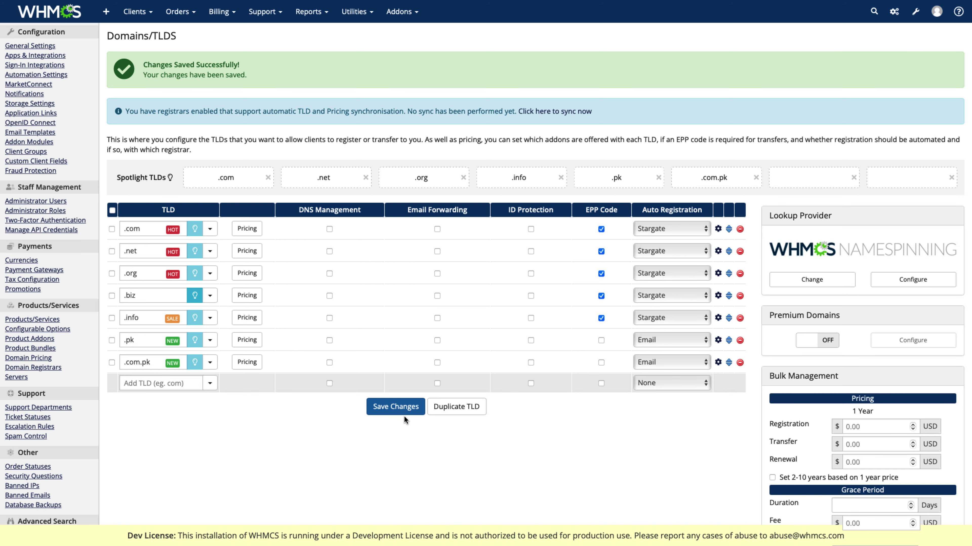
left_click(396, 408)
scroll(390, 402, "down", 3)
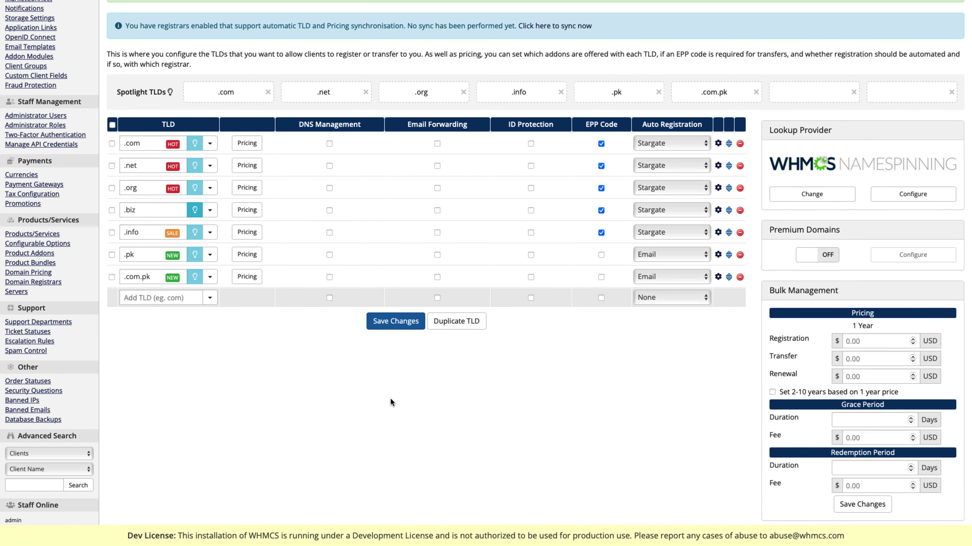
key("ctrl+Tab")
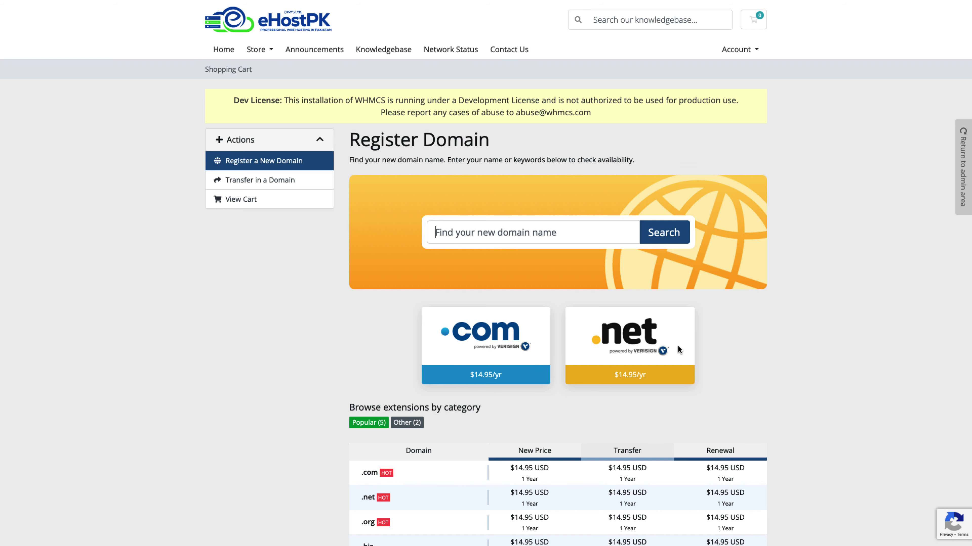
Step: Scroll the Register Domain page to review the spotlight cards and HOT/SALE labelled extensions
scroll(678, 346, "down", 4)
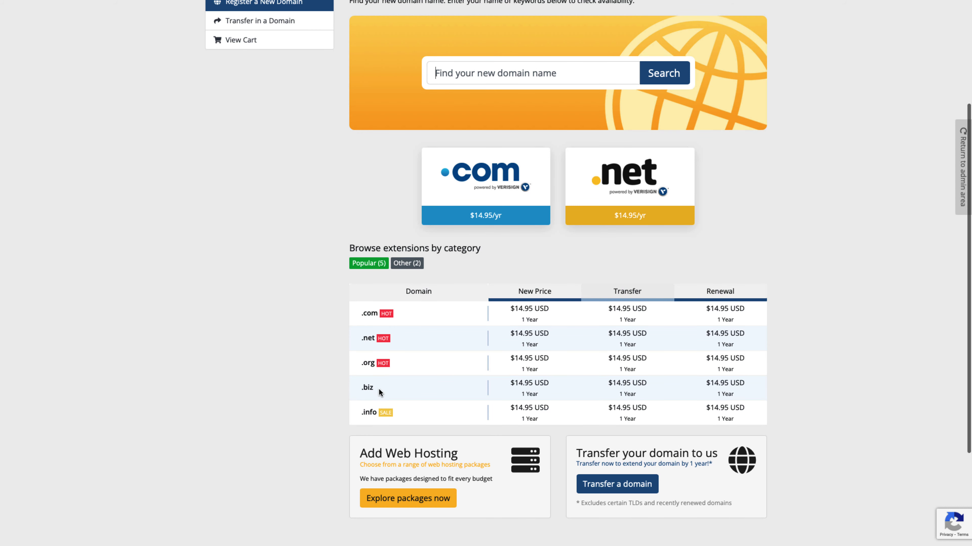
scroll(402, 442, "down", 3)
scroll(492, 389, "up", 5)
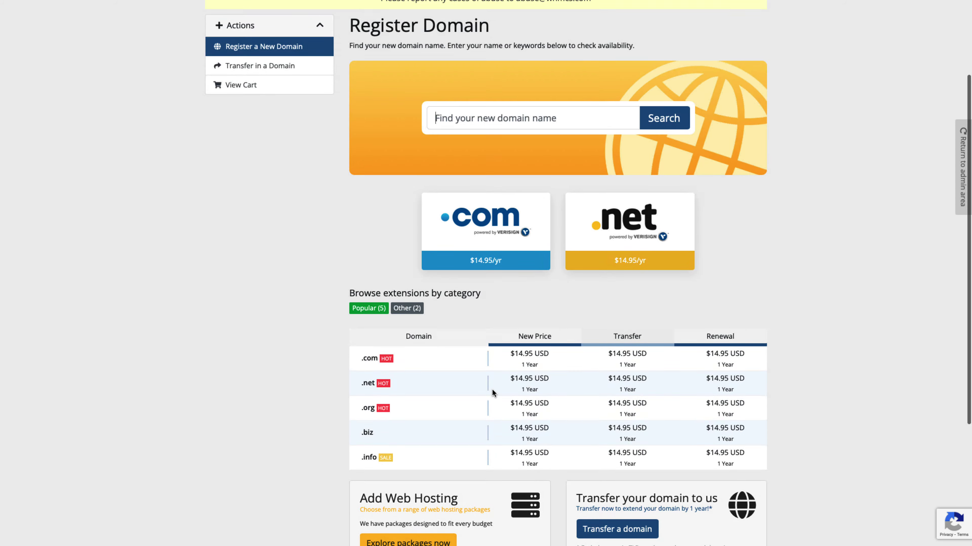
scroll(492, 389, "up", 3)
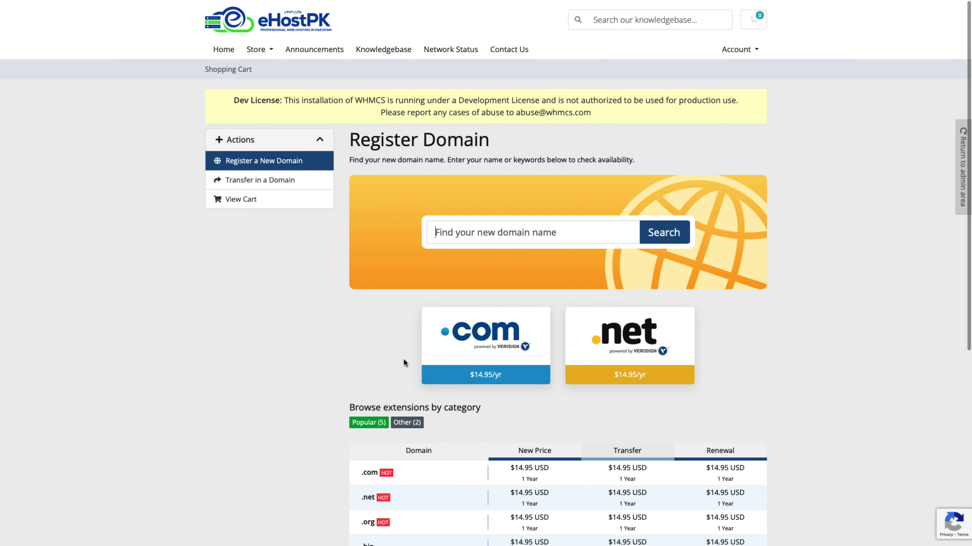